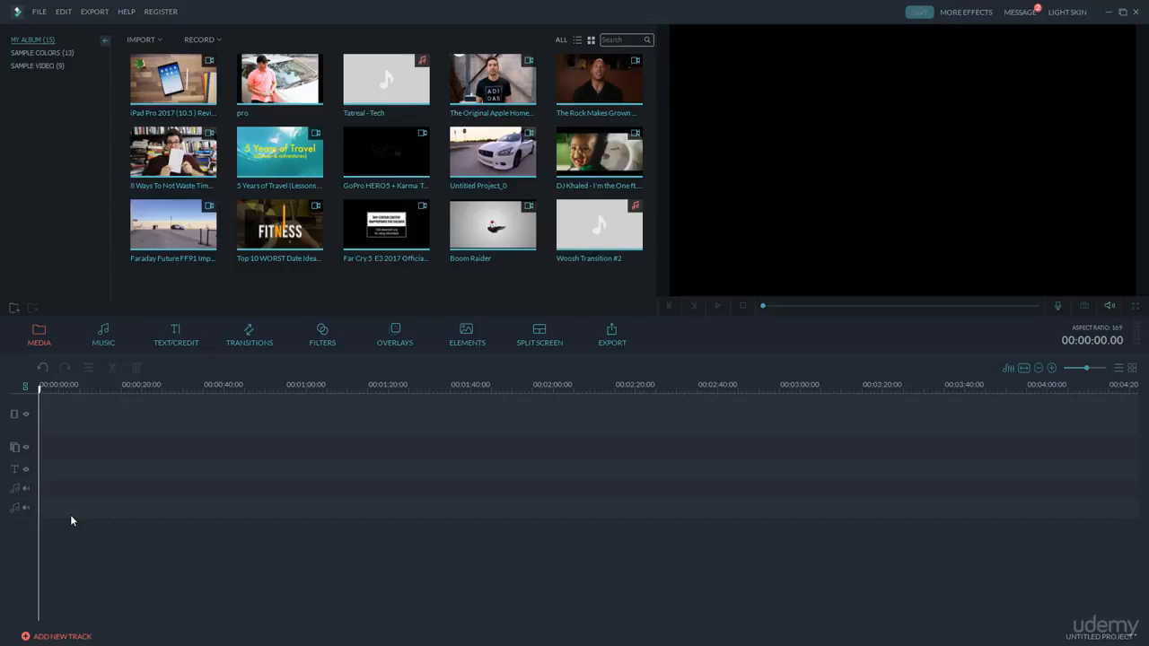
Browse the Opener text presets and preview Opener 1, Opener 2, Opener 3 and Opener 4
{"action": "left_click", "coordinate": [174, 345]}
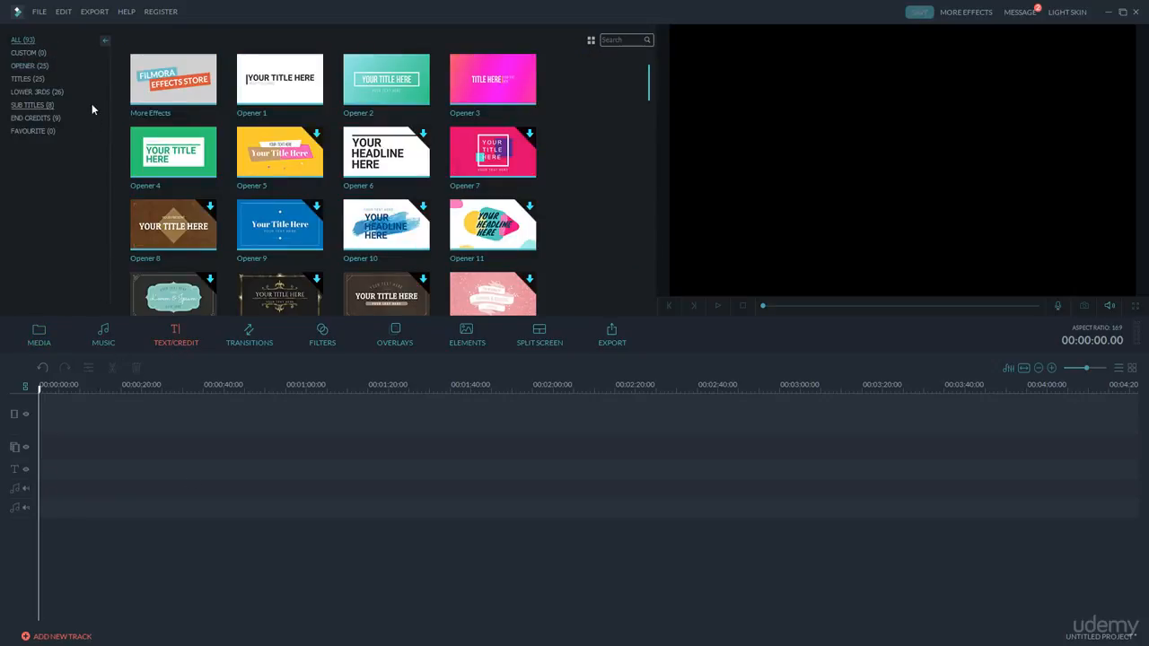
{"action": "left_click", "coordinate": [42, 69]}
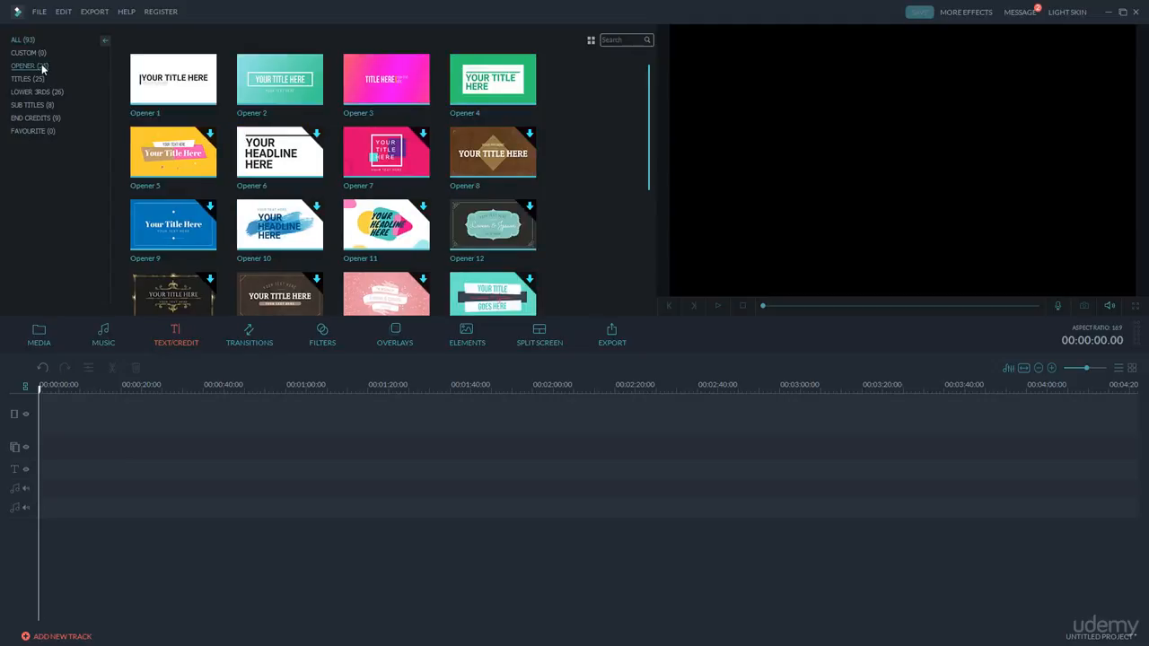
{"action": "scroll", "coordinate": [586, 194], "scroll_direction": "down", "scroll_amount": 5}
{"action": "scroll", "coordinate": [583, 199], "scroll_direction": "up", "scroll_amount": 5}
{"action": "scroll", "coordinate": [582, 199], "scroll_direction": "down", "scroll_amount": 5}
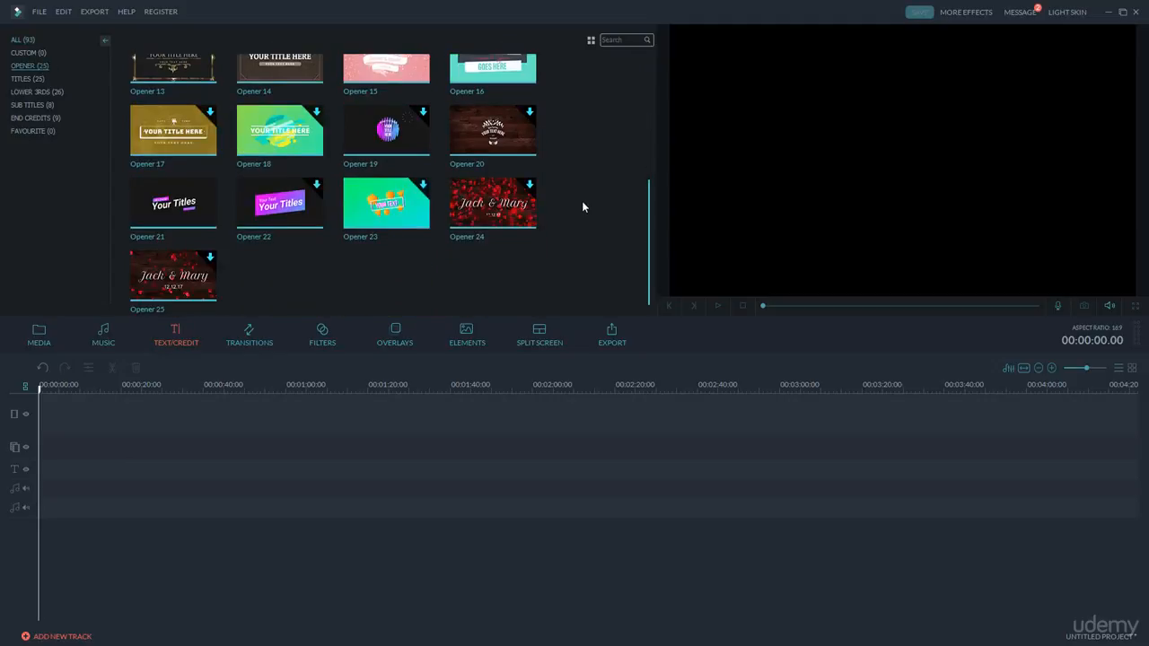
{"action": "scroll", "coordinate": [581, 200], "scroll_direction": "up", "scroll_amount": 5}
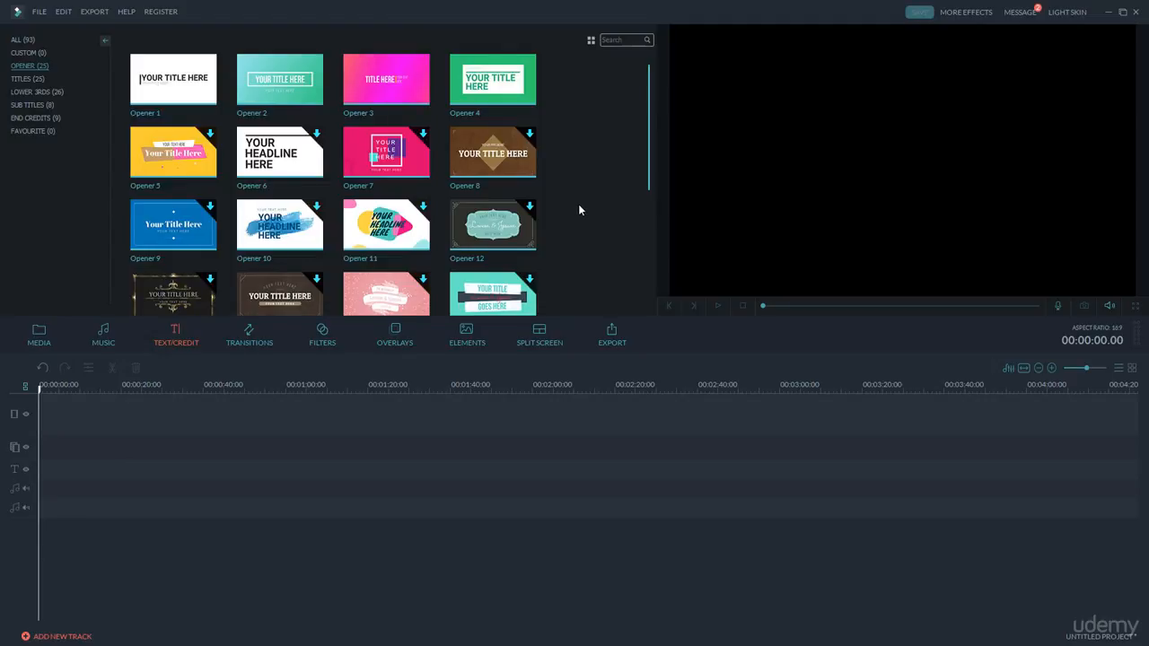
{"action": "left_click", "coordinate": [199, 97]}
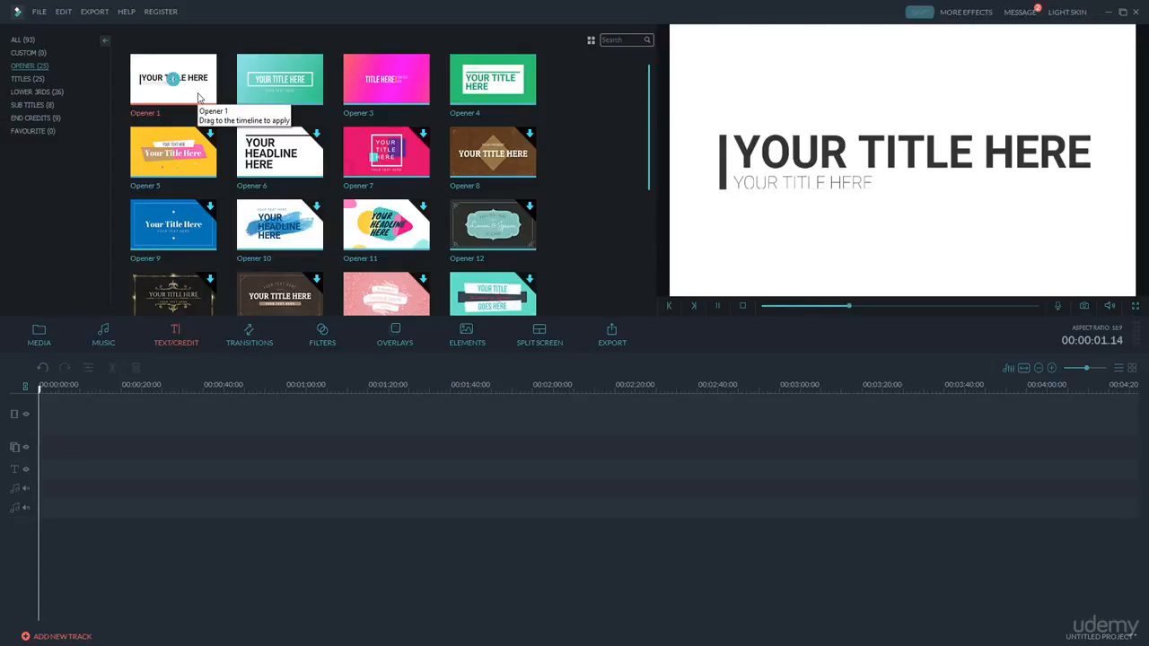
{"action": "left_click", "coordinate": [252, 97]}
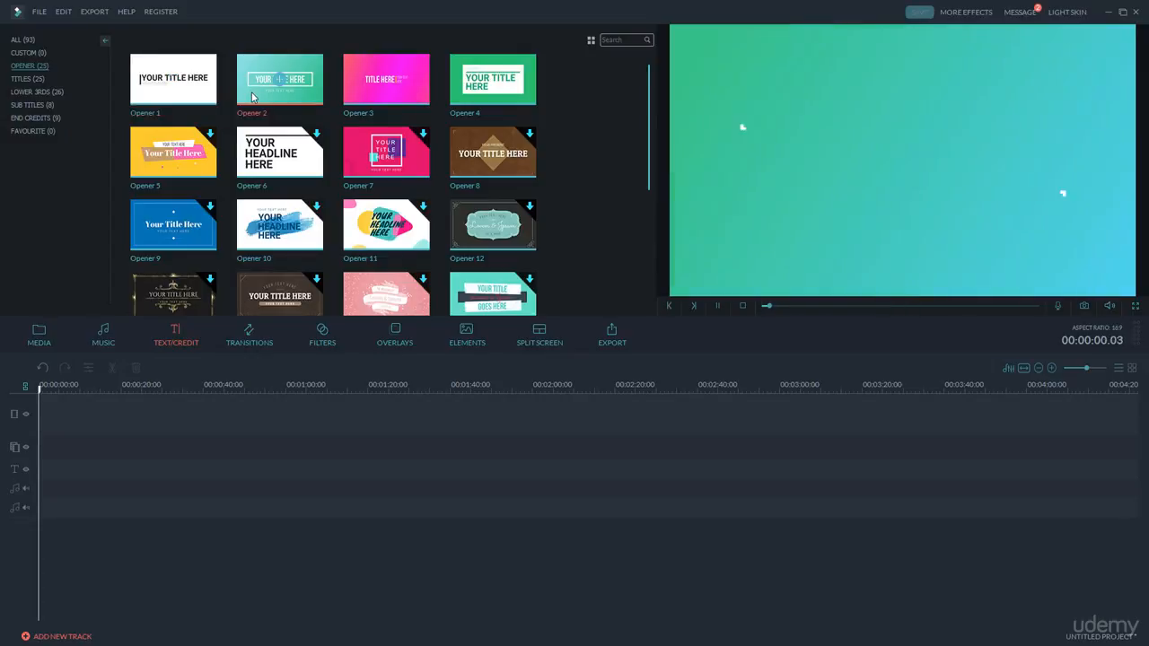
{"action": "left_click", "coordinate": [366, 98]}
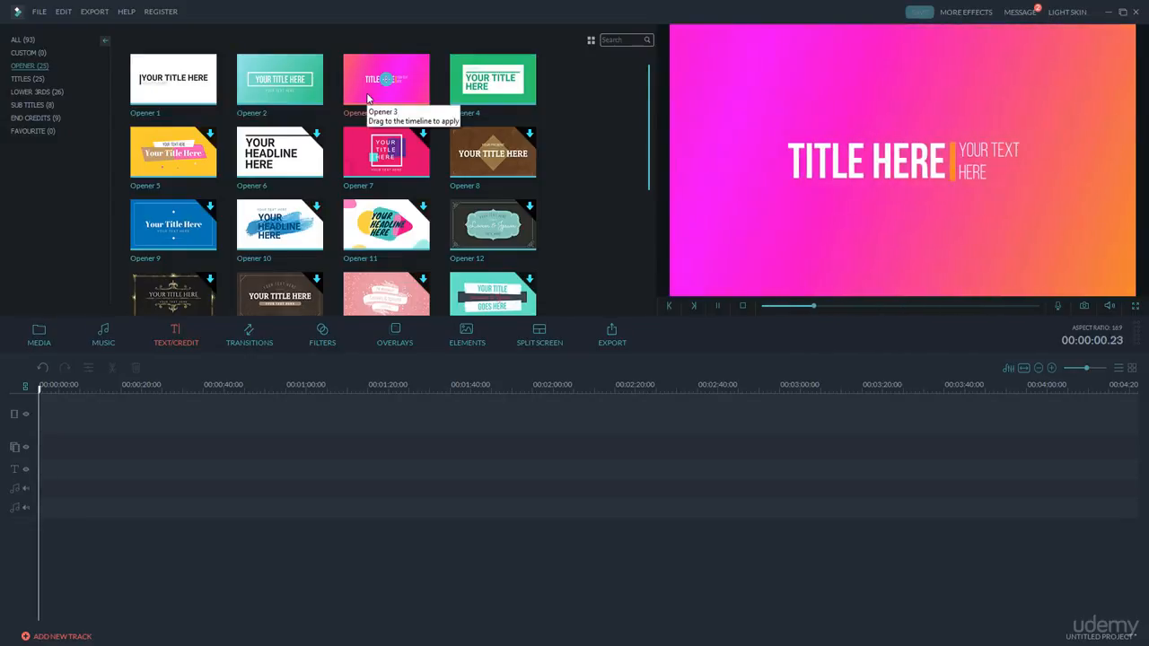
{"action": "left_click", "coordinate": [460, 98]}
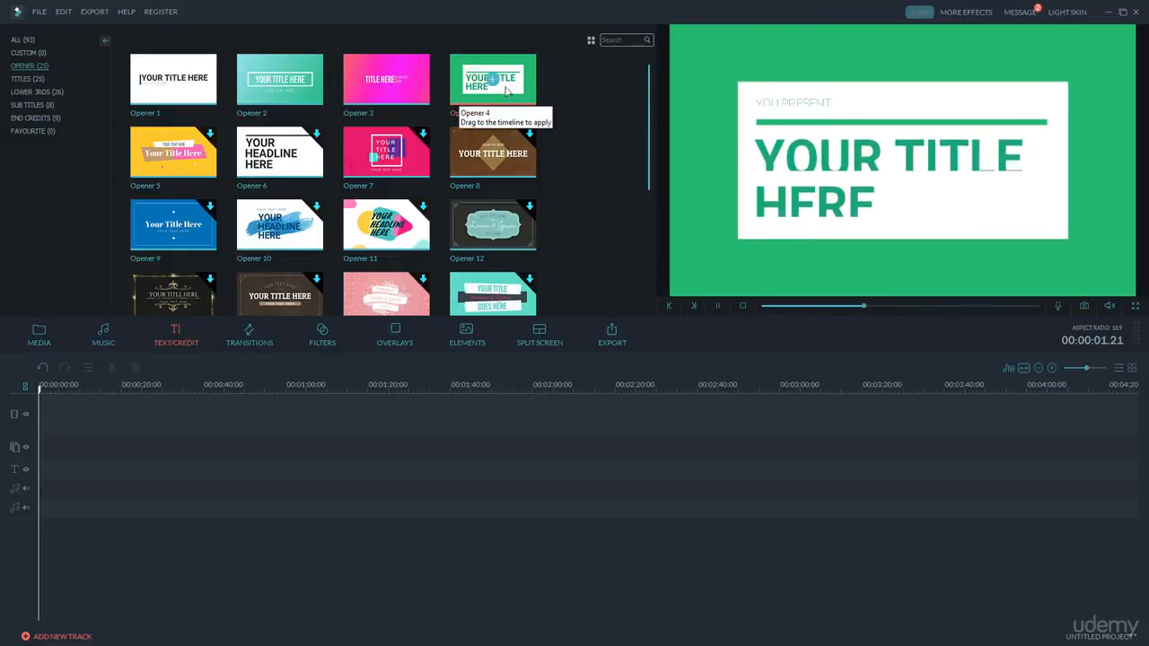
{"action": "left_click", "coordinate": [588, 94]}
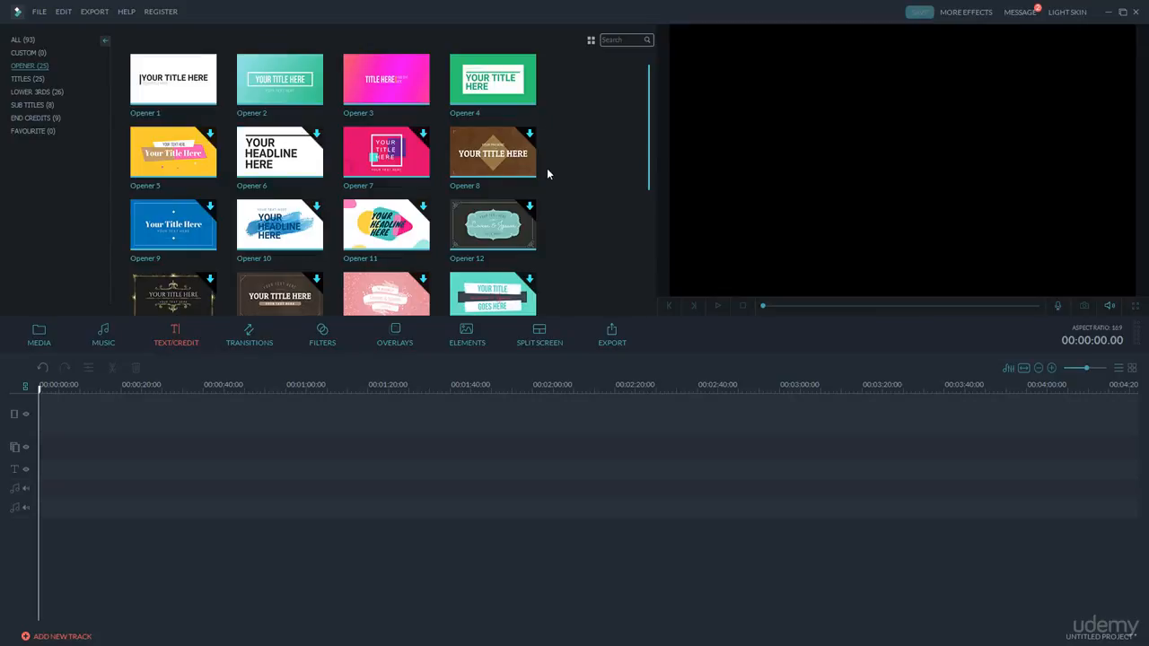
Download the Opener 5 preset, place it at the start of the video track and play it
{"action": "left_click", "coordinate": [201, 153]}
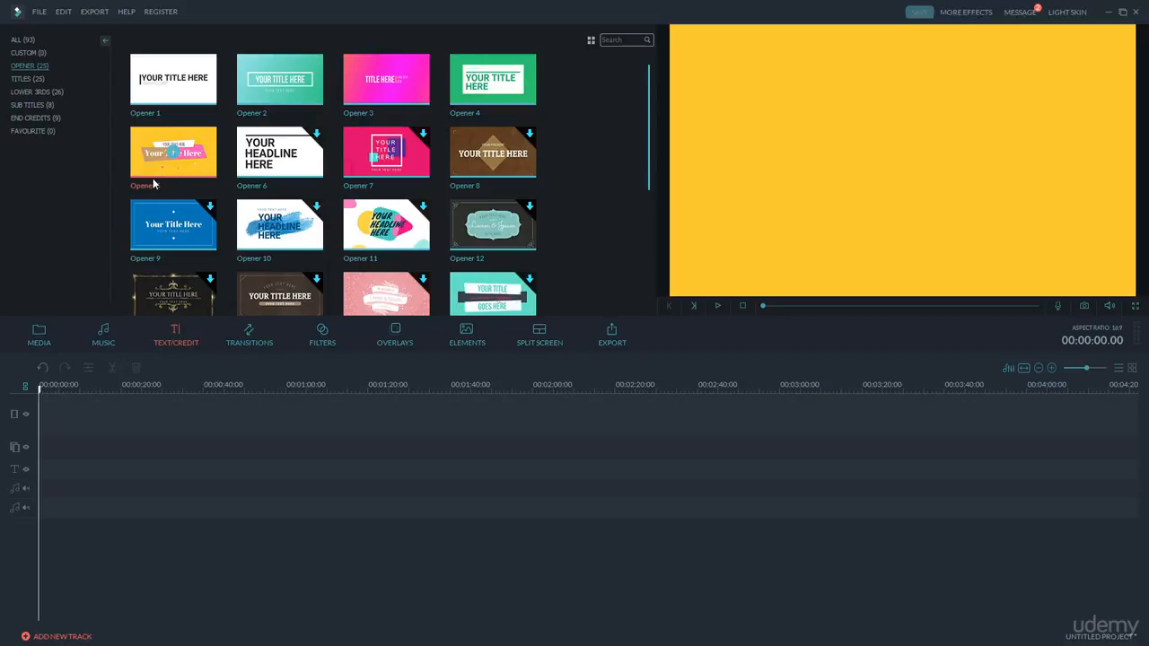
{"action": "left_click", "coordinate": [204, 161]}
{"action": "left_click_drag", "start_coordinate": [193, 155], "coordinate": [76, 409]}
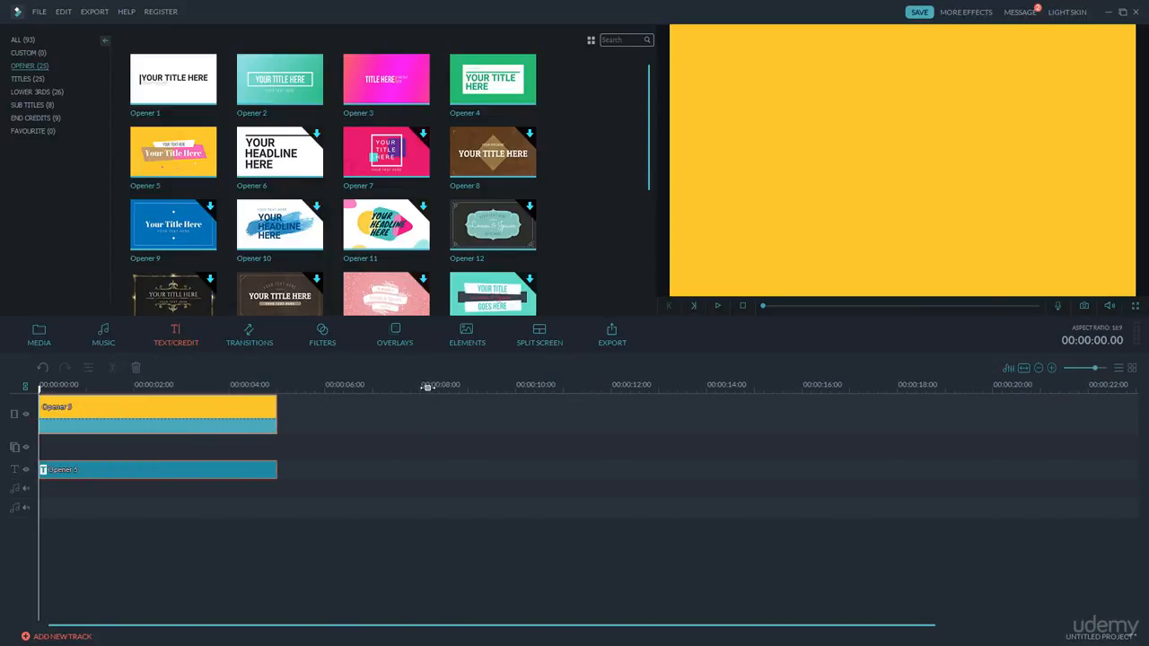
{"action": "key", "text": "space"}
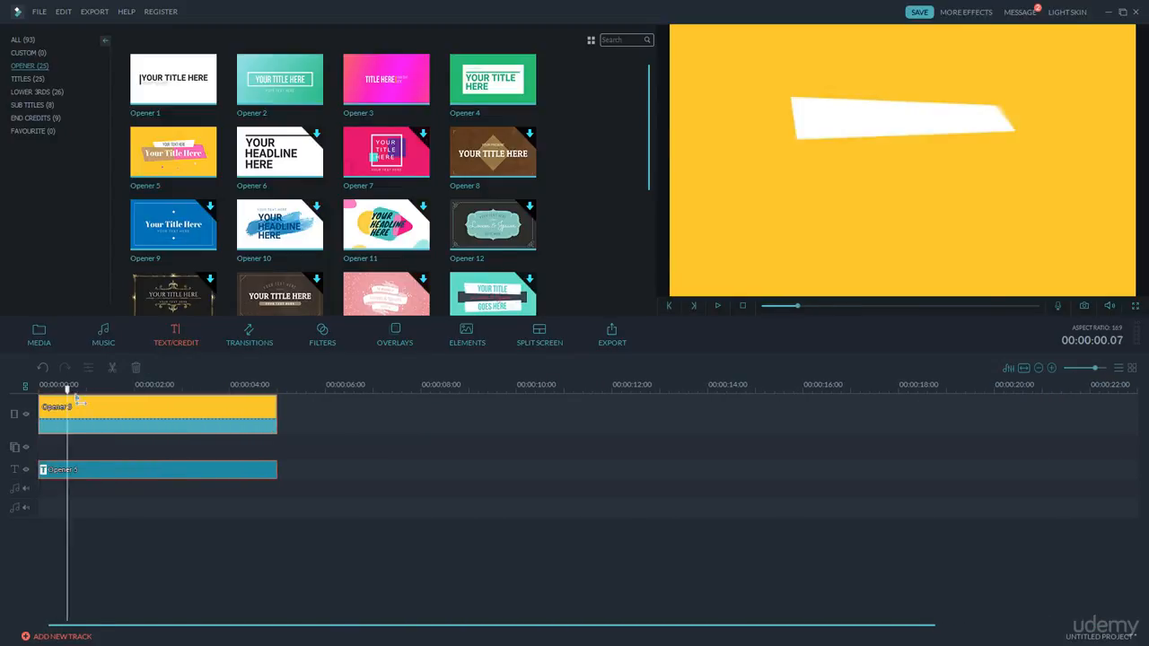
Open the Opener 5 title clip for editing and replace the small upper text with "Tai Lopez"
{"action": "double_click", "coordinate": [88, 473]}
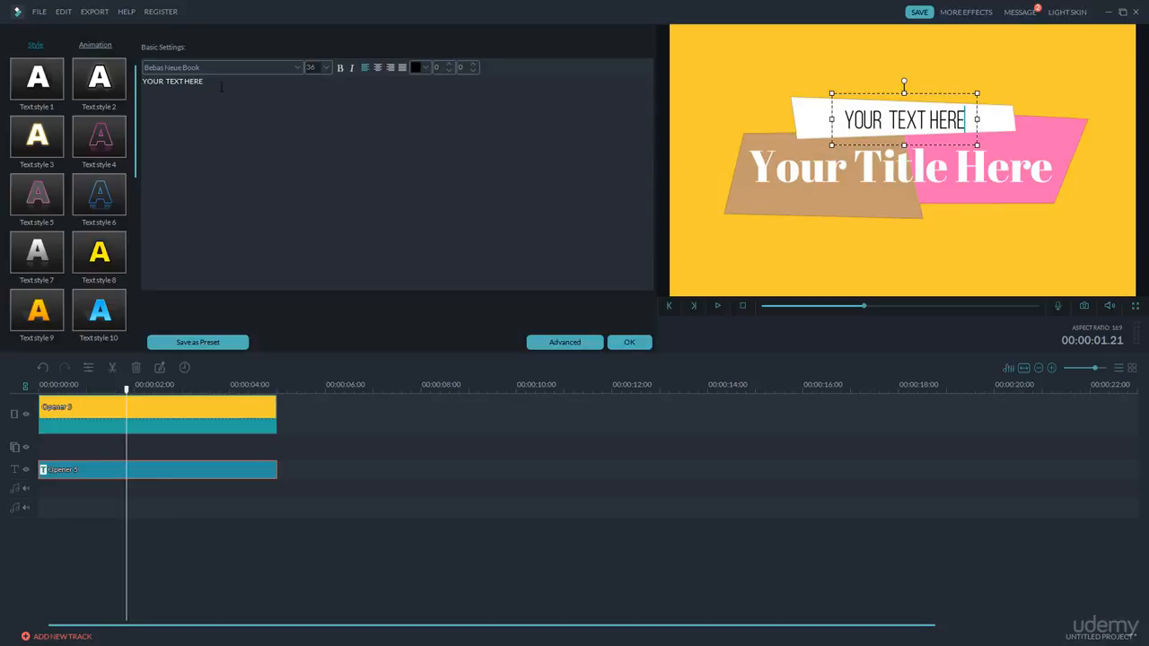
{"action": "left_click_drag", "start_coordinate": [219, 84], "coordinate": [141, 82]}
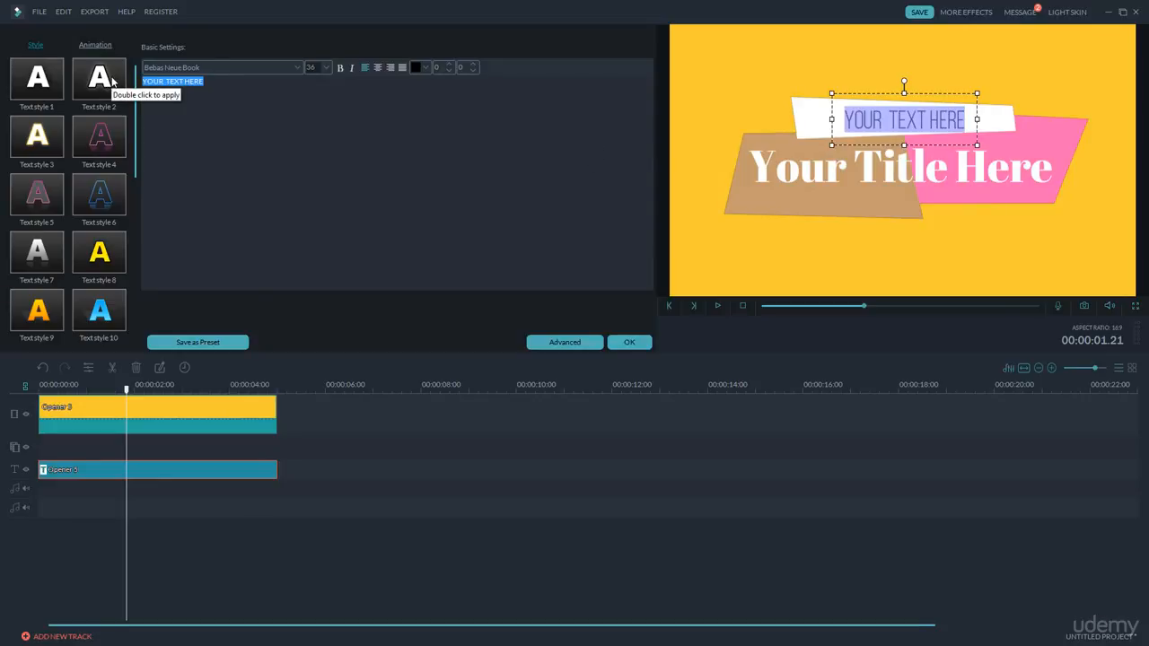
{"action": "key", "text": "BackSpace"}
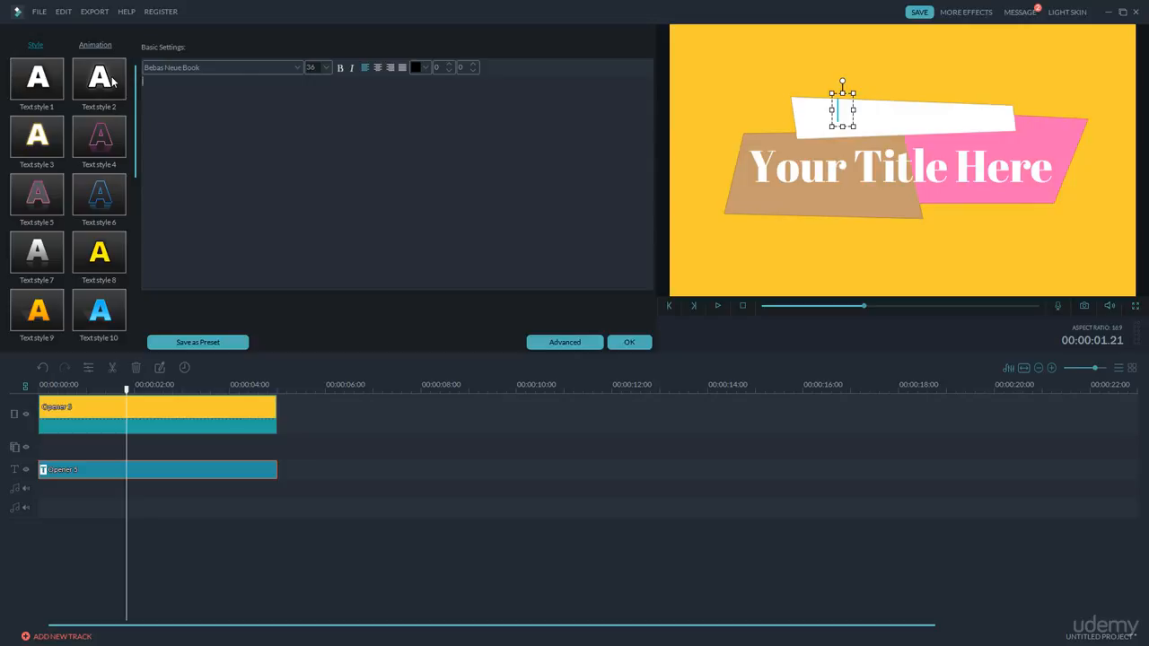
{"action": "type", "text": "Tai"}
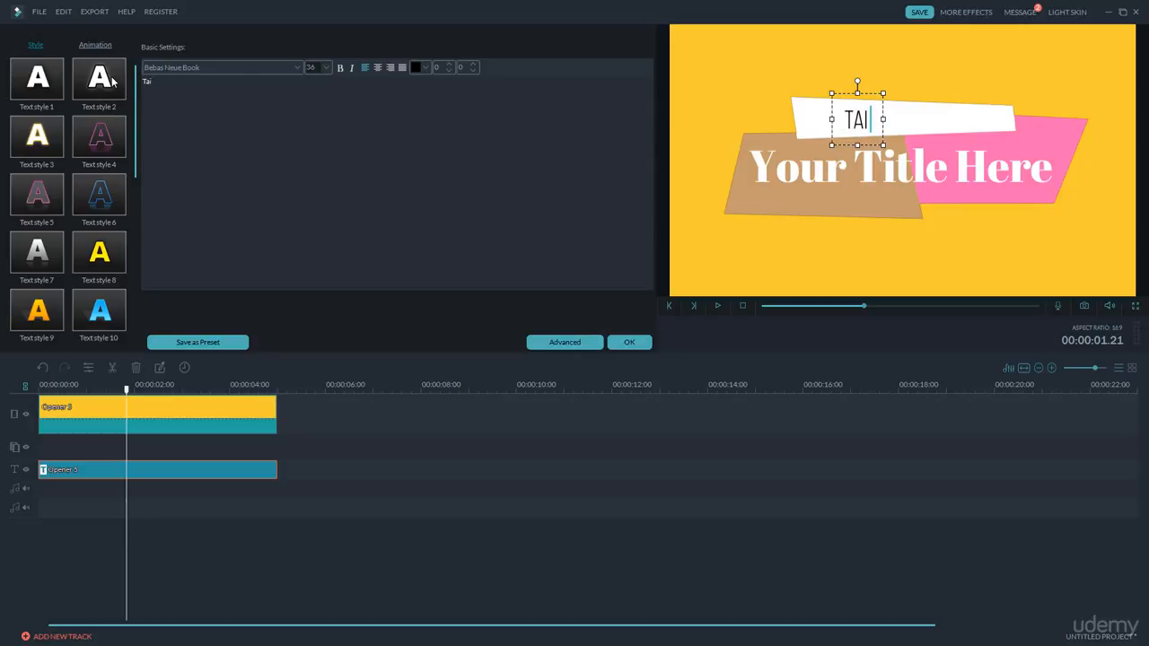
{"action": "type", "text": " Lopez"}
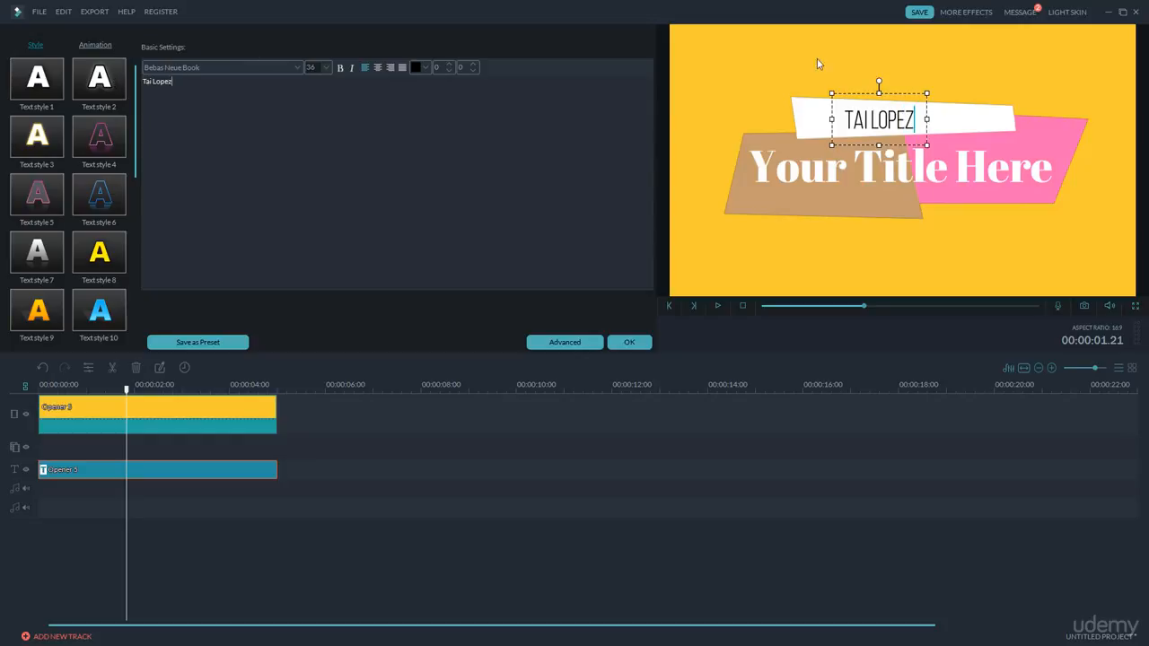
Widen the upper text box within the white banner and change its font to Bell MT
{"action": "left_click_drag", "start_coordinate": [926, 118], "coordinate": [962, 117]}
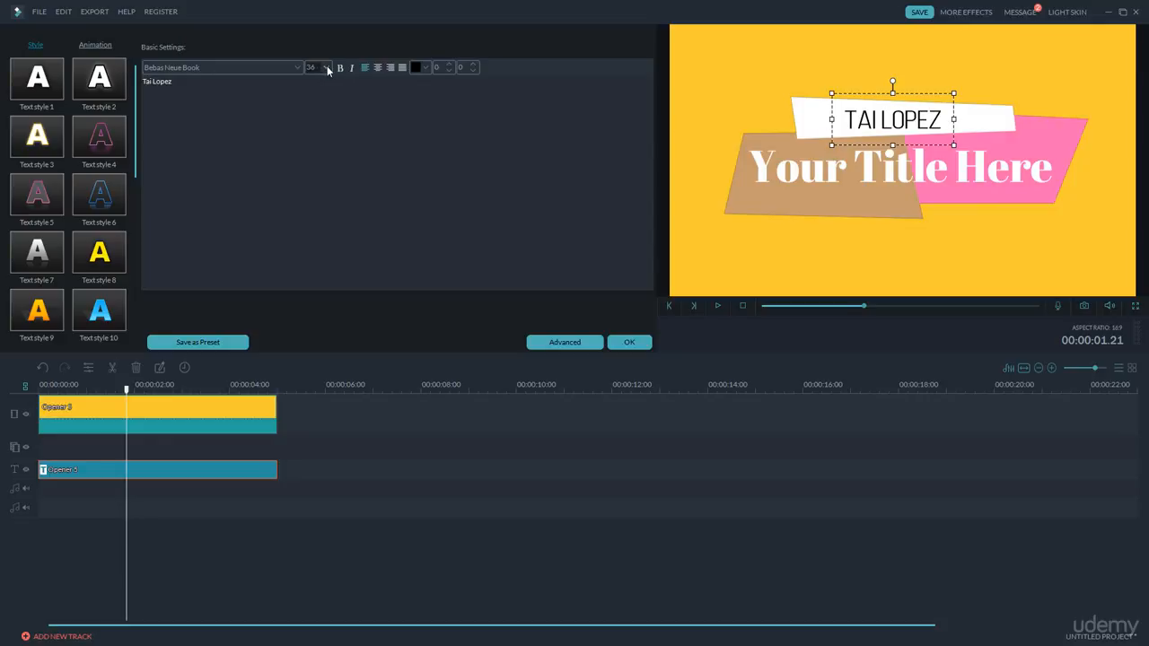
{"action": "left_click", "coordinate": [259, 68]}
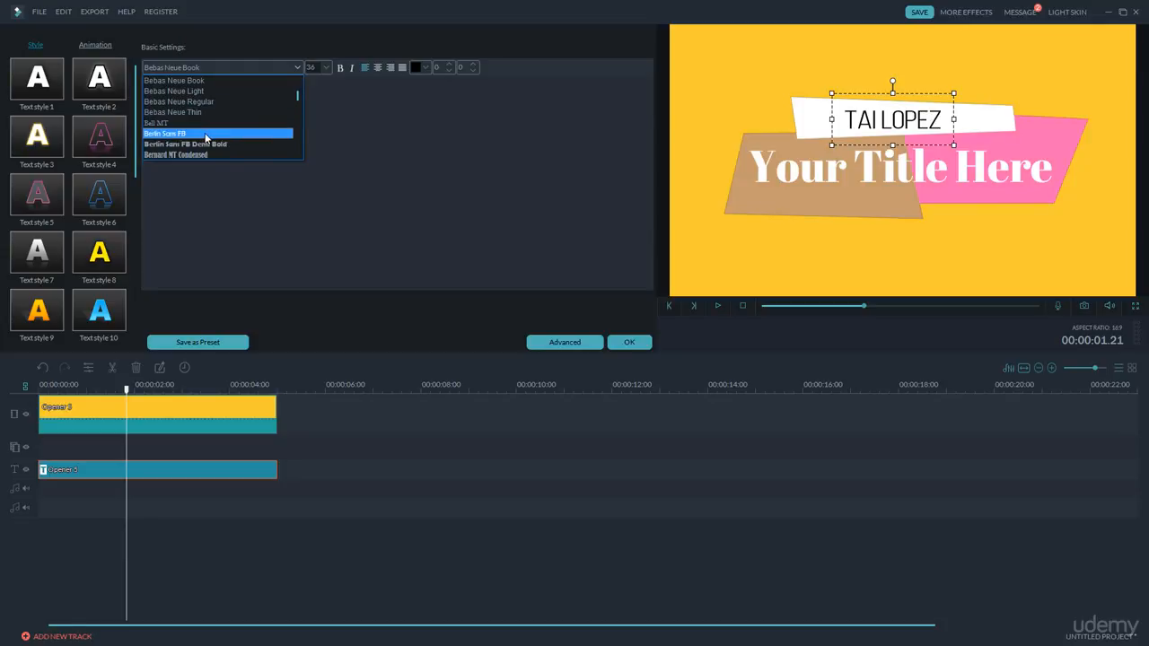
{"action": "left_click", "coordinate": [172, 123]}
Replace the large main title "Your Title Here" with "The Knowledge Society"
{"action": "left_click", "coordinate": [765, 170]}
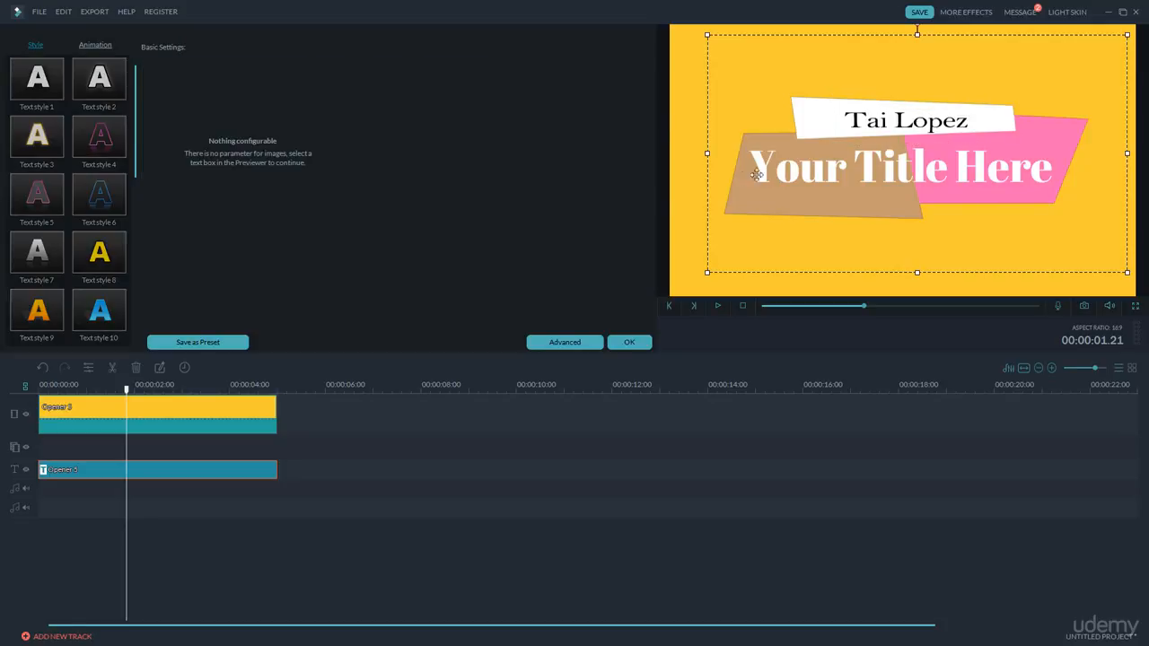
{"action": "left_click", "coordinate": [770, 173]}
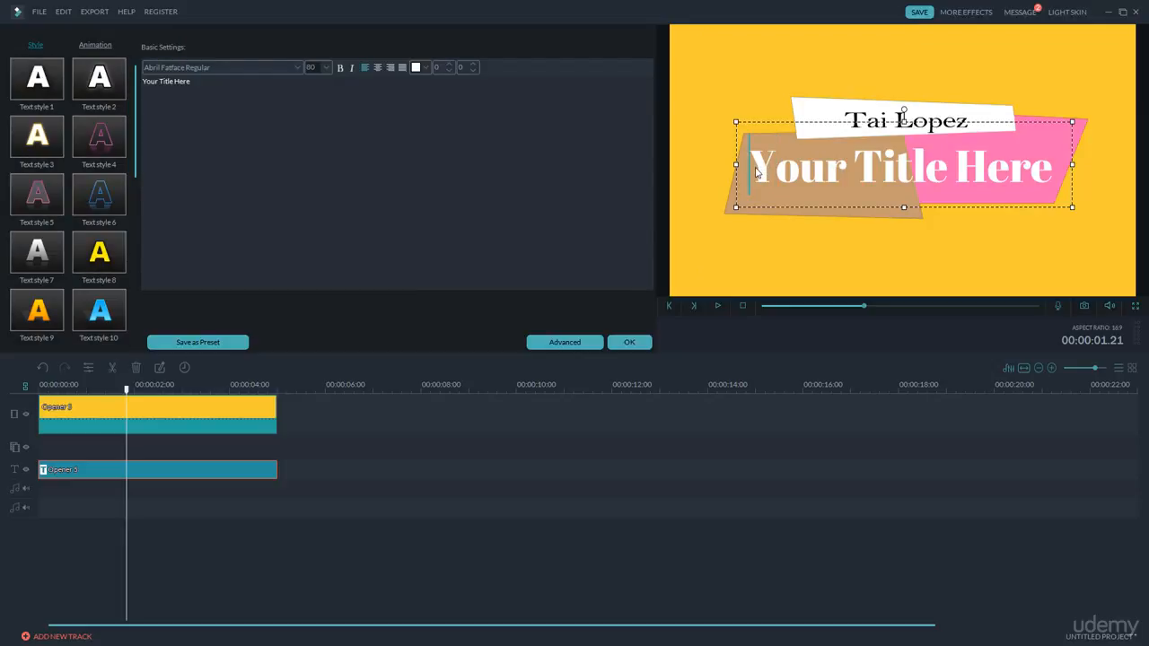
{"action": "left_click_drag", "start_coordinate": [756, 172], "coordinate": [1037, 176]}
{"action": "key", "text": "Delete"}
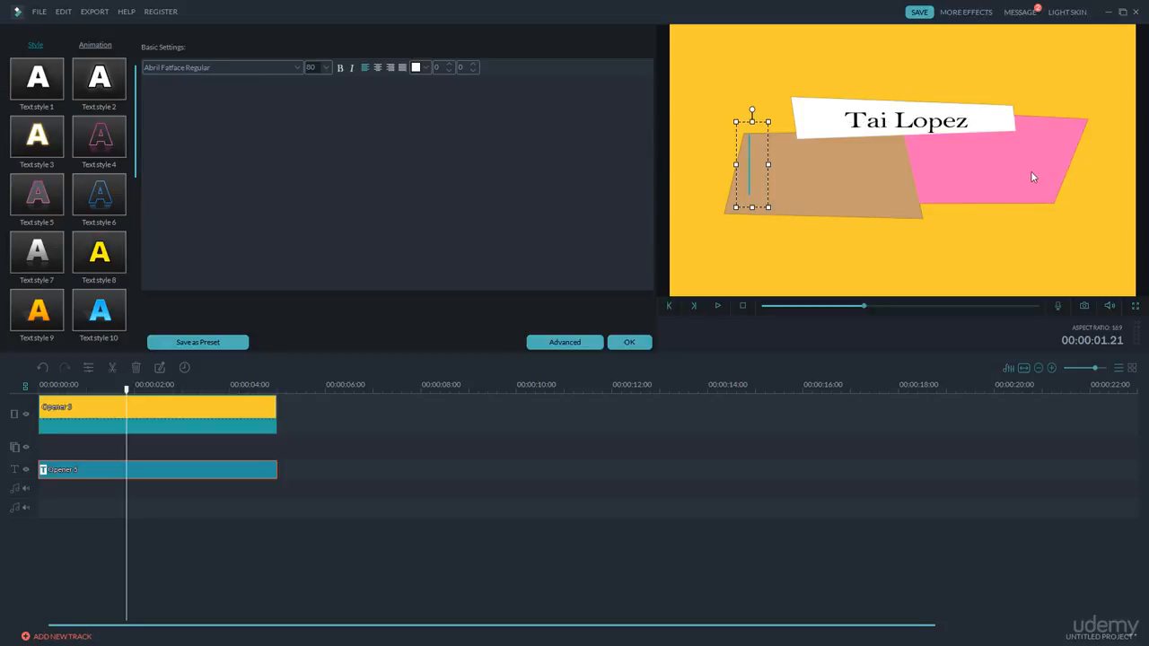
{"action": "type", "text": "The K"}
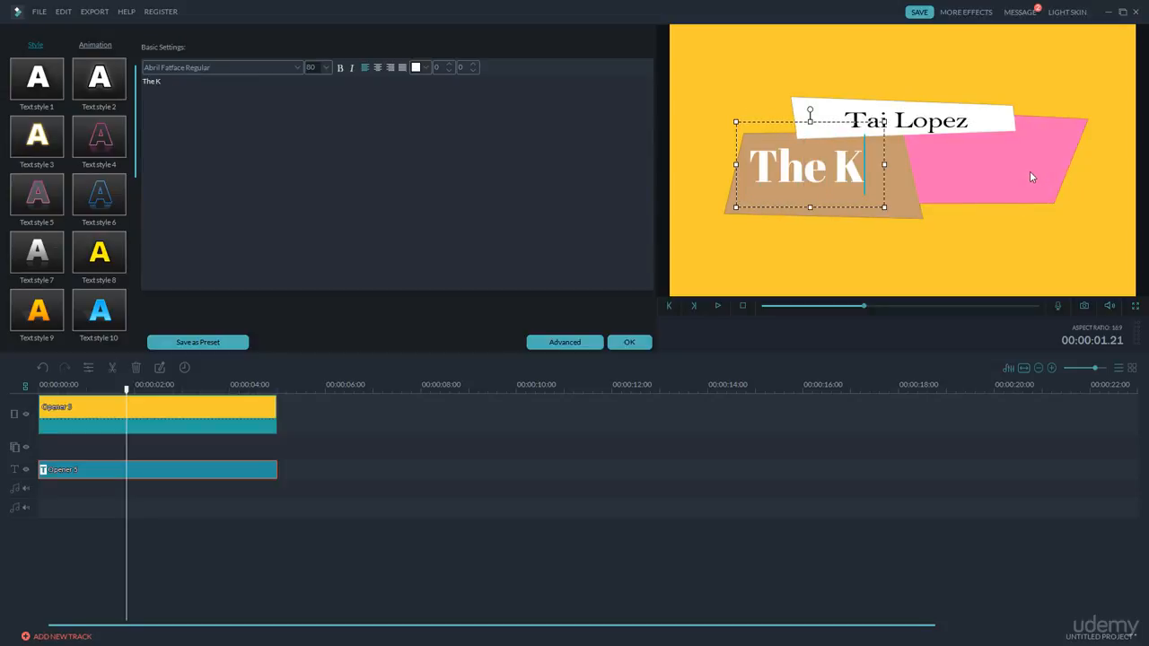
{"action": "type", "text": "nowled"}
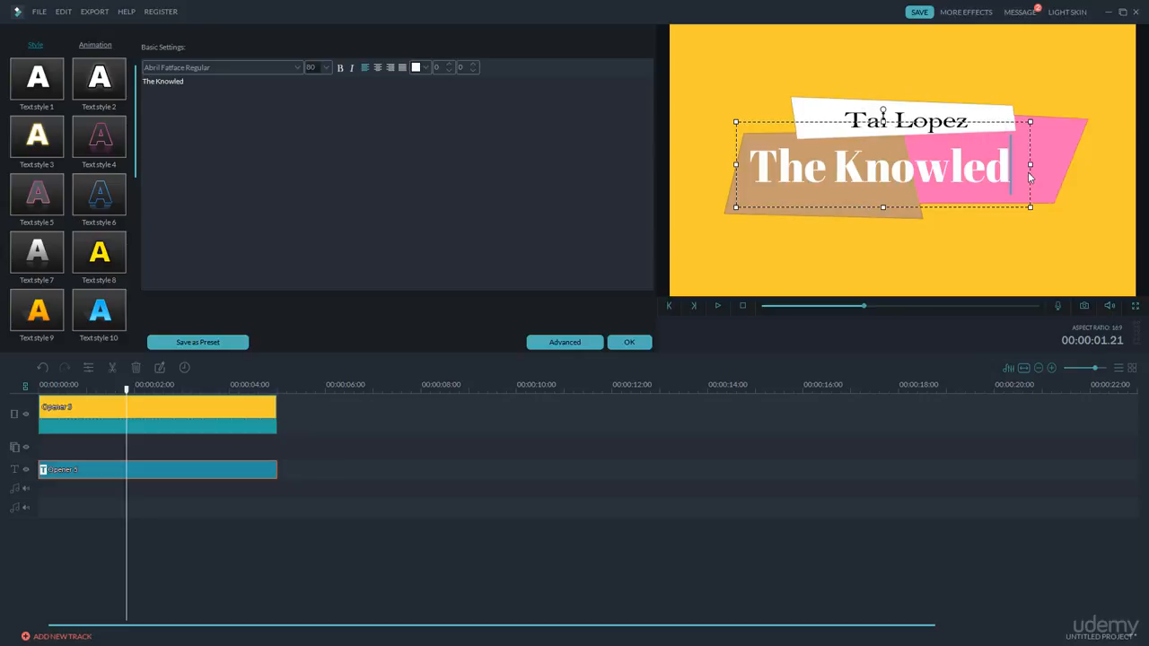
{"action": "type", "text": "ge Society"}
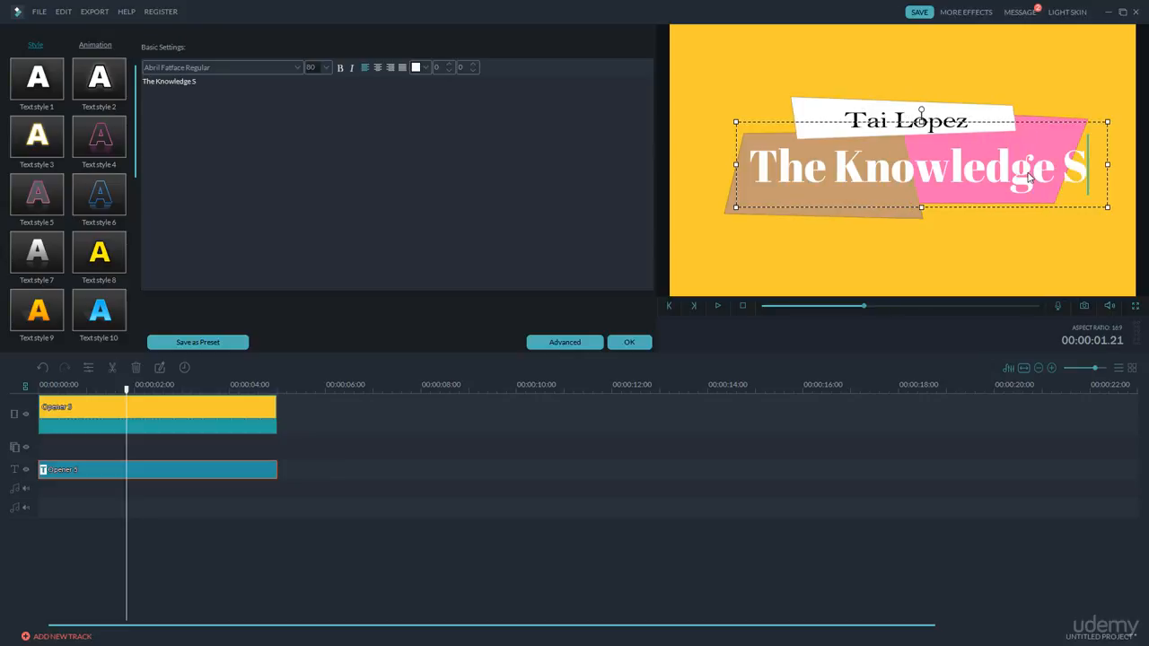
Set the main title's font size to 40, then enlarge its box and lower it to fit the brown and pink banner
{"action": "left_click", "coordinate": [326, 68]}
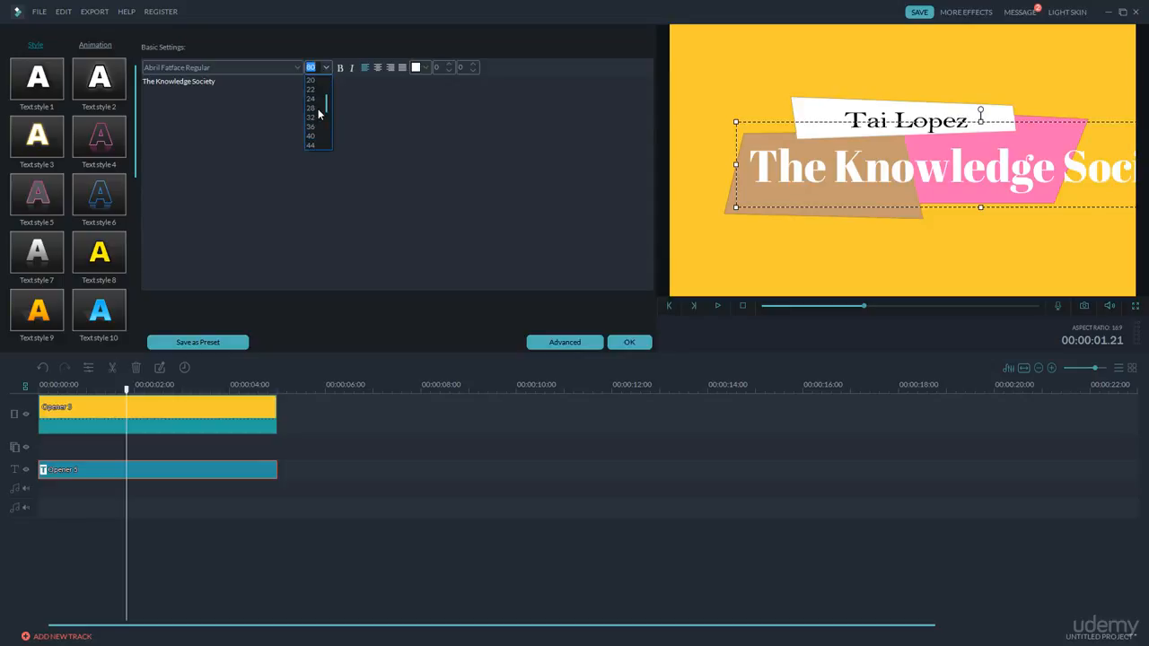
{"action": "scroll", "coordinate": [316, 113], "scroll_direction": "down", "scroll_amount": 1}
{"action": "left_click", "coordinate": [312, 112]}
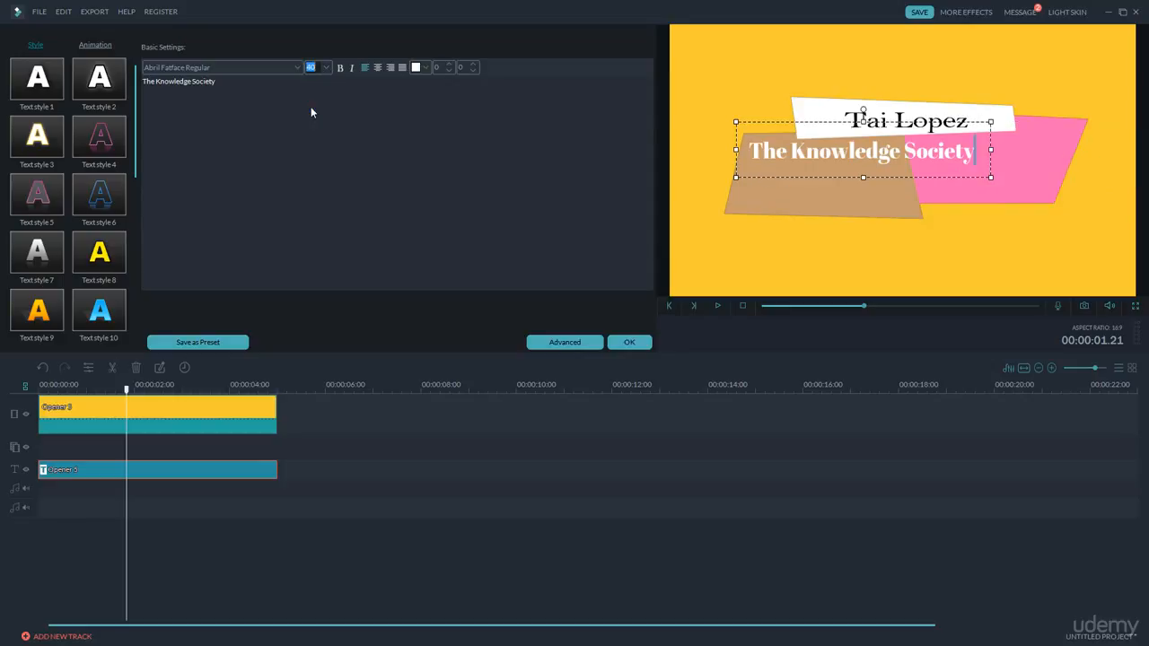
{"action": "left_click", "coordinate": [993, 179]}
{"action": "left_click_drag", "start_coordinate": [992, 179], "coordinate": [1080, 221]}
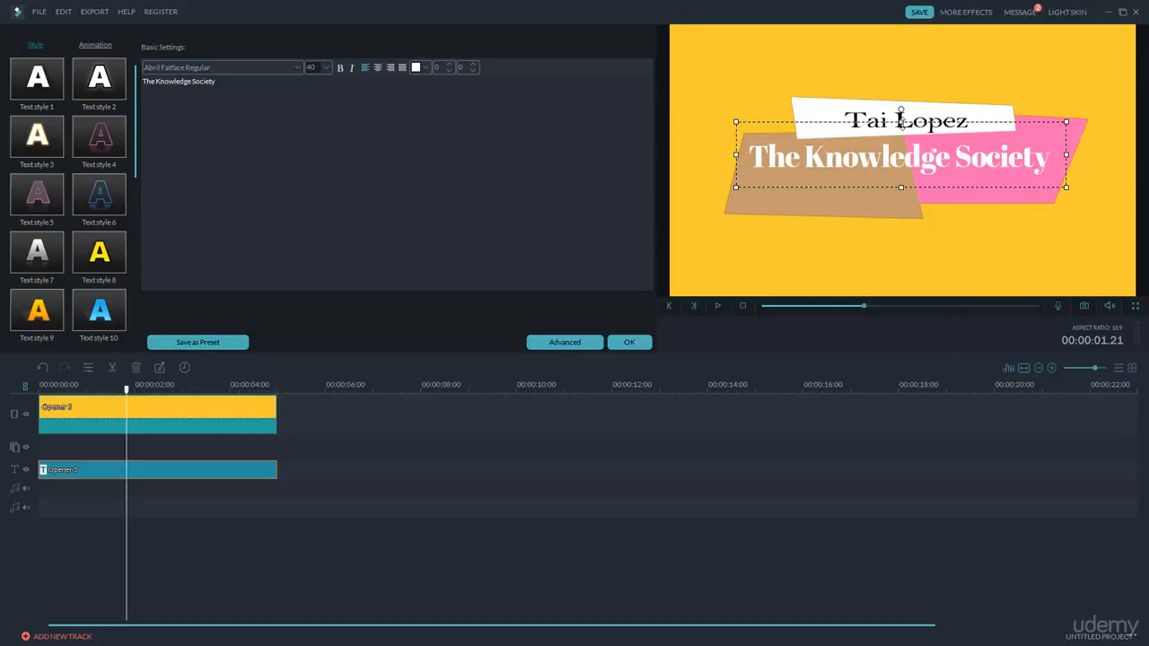
{"action": "left_click_drag", "start_coordinate": [901, 118], "coordinate": [903, 132]}
Change the main title's font to Adobe Fan Heiti Std B and centre the text horizontally on the banner
{"action": "left_click", "coordinate": [289, 69]}
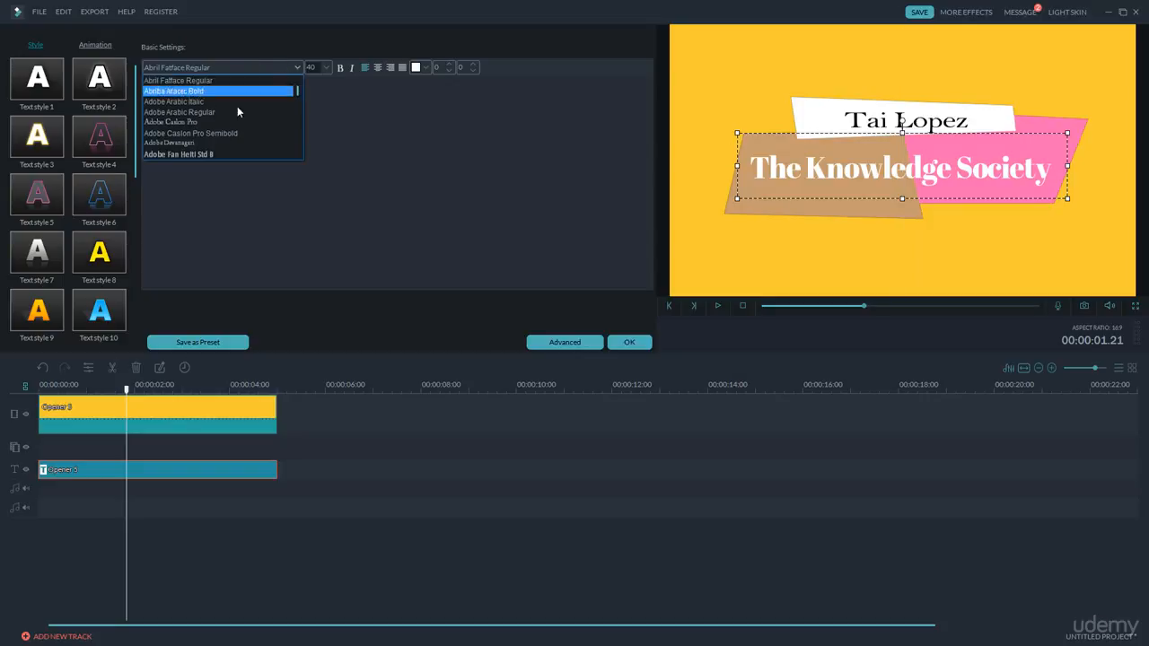
{"action": "scroll", "coordinate": [241, 131], "scroll_direction": "down", "scroll_amount": 2}
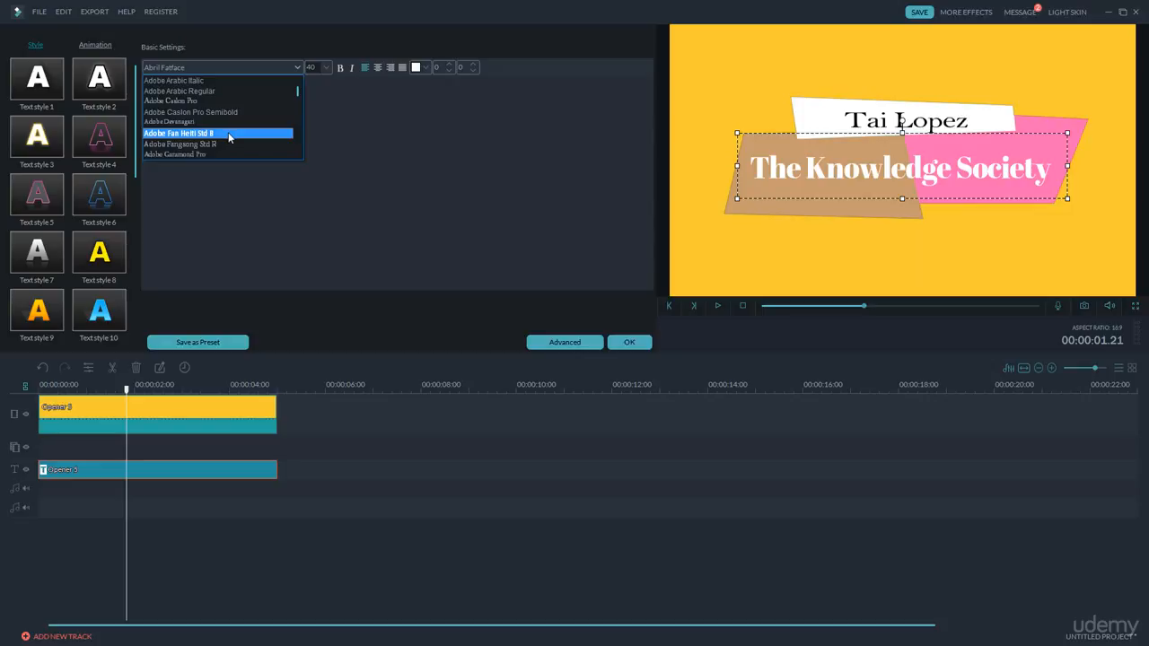
{"action": "left_click", "coordinate": [228, 131]}
{"action": "left_click_drag", "start_coordinate": [907, 157], "coordinate": [900, 133]}
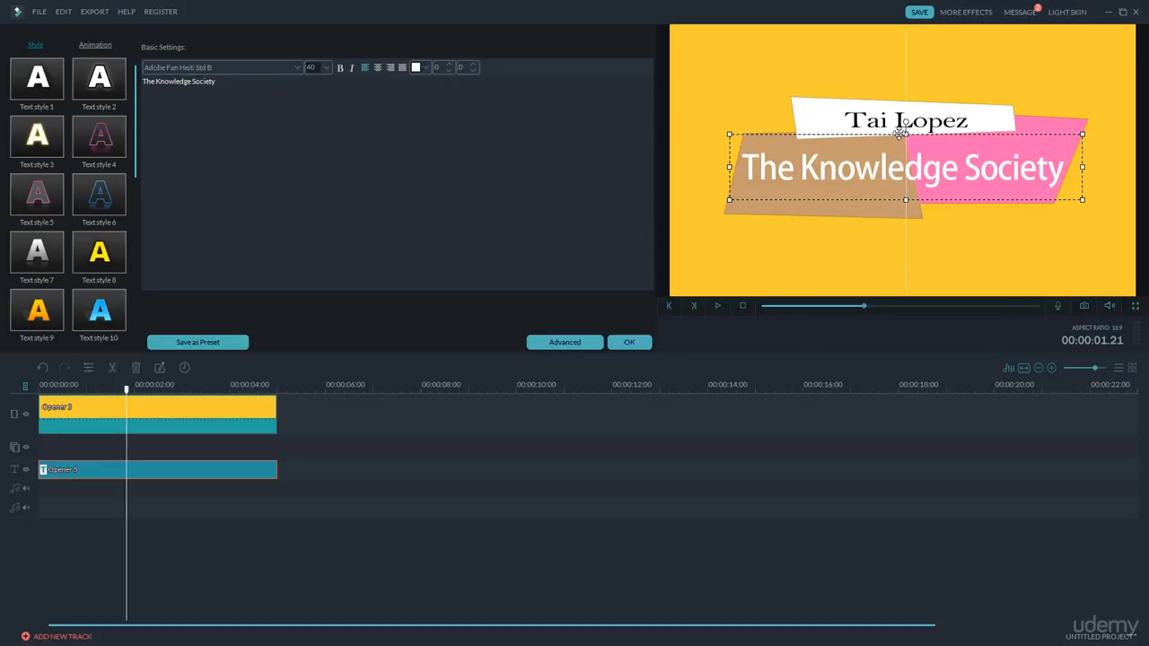
Confirm the title edits and play the customized opener from the beginning of the timeline
{"action": "left_click", "coordinate": [711, 84]}
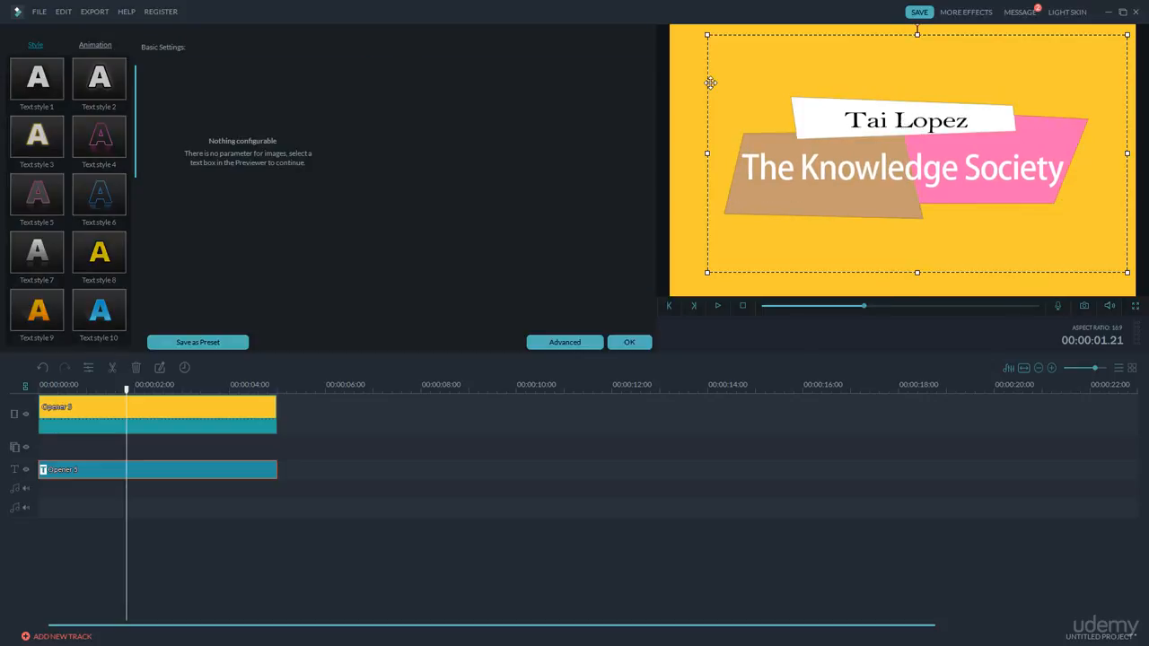
{"action": "left_click", "coordinate": [38, 388]}
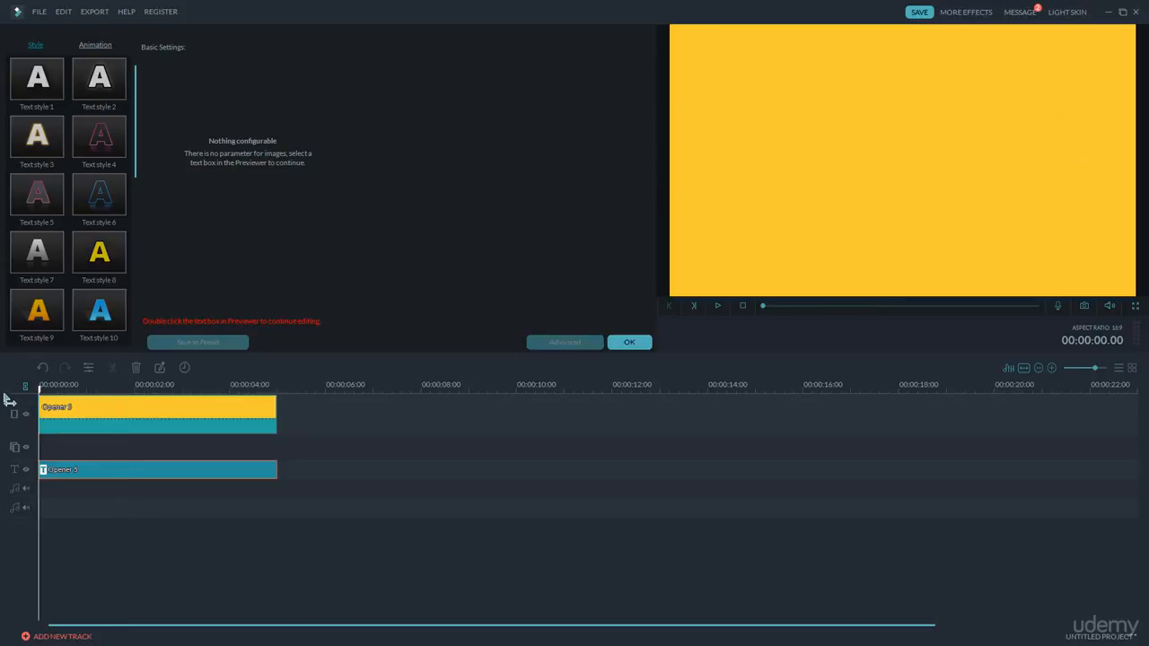
{"action": "left_click", "coordinate": [630, 343]}
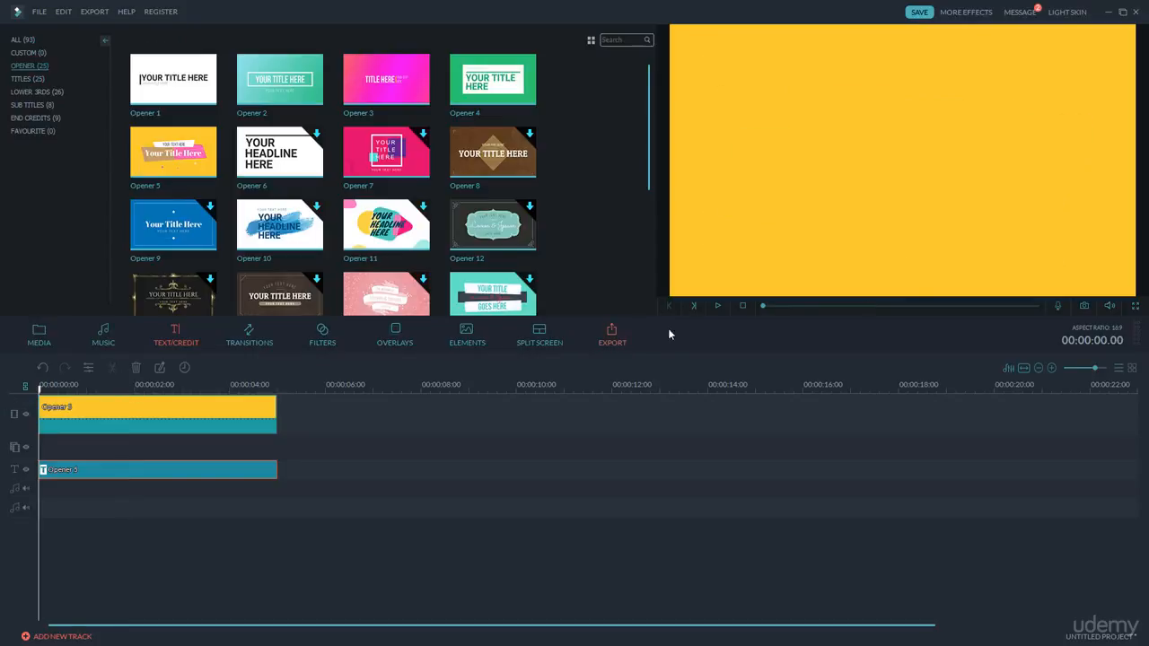
{"action": "left_click", "coordinate": [716, 305]}
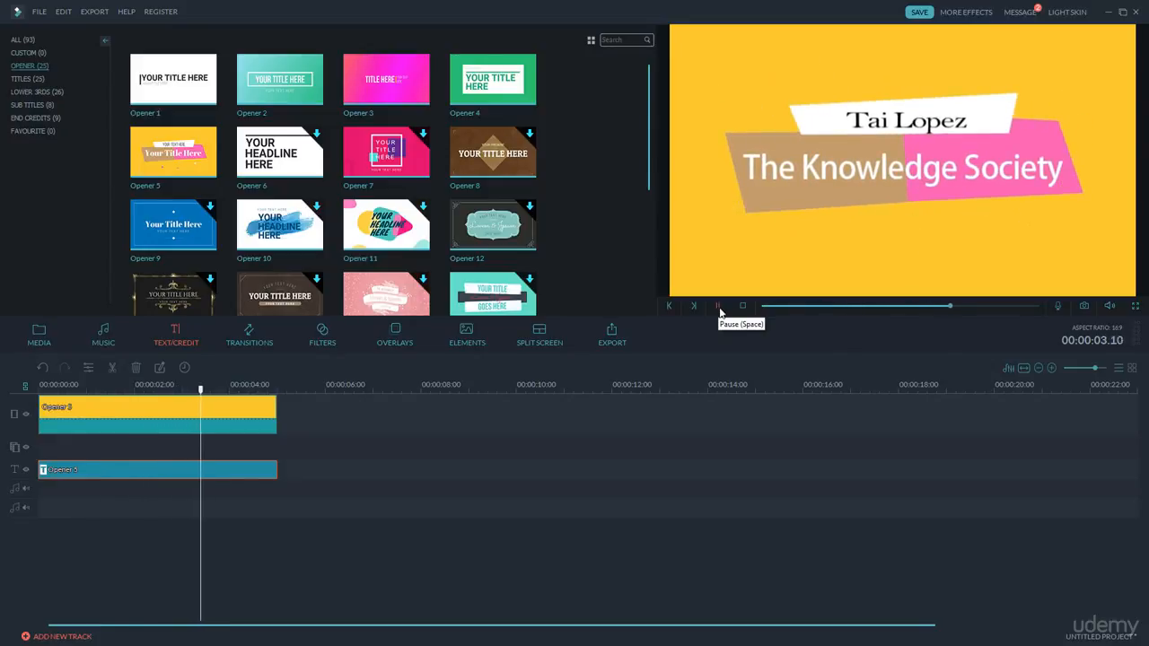
Pause playback and add the "Always Dreaming - Same Town Forever" music to the first audio track at the timeline's start
{"action": "left_click", "coordinate": [718, 307]}
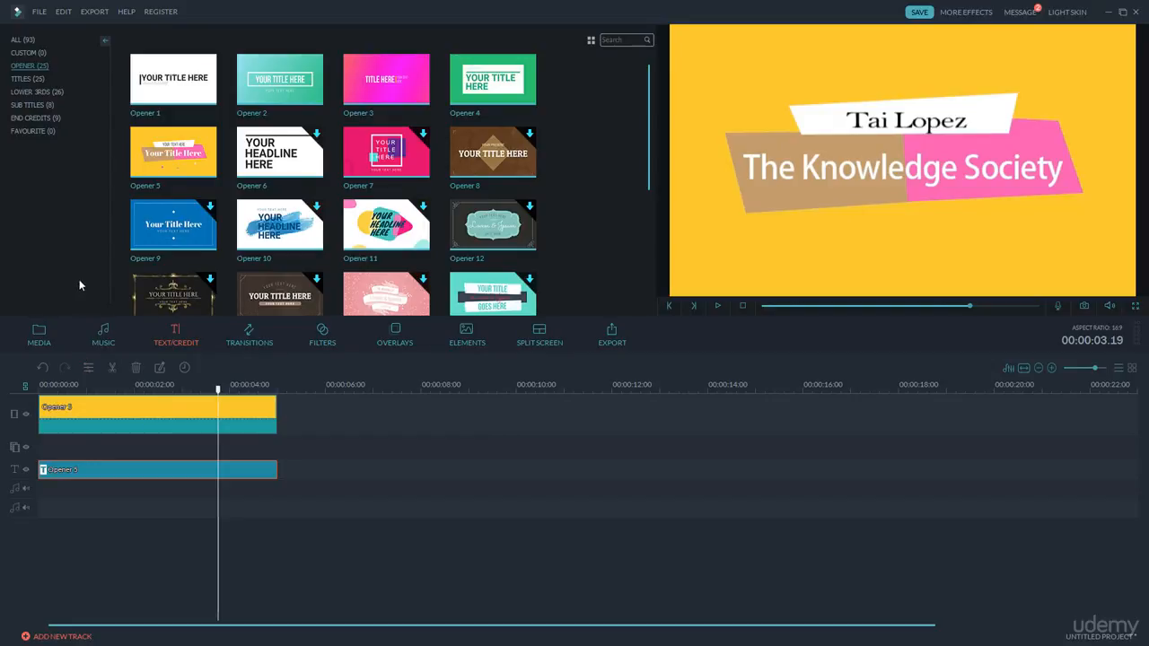
{"action": "left_click", "coordinate": [105, 335]}
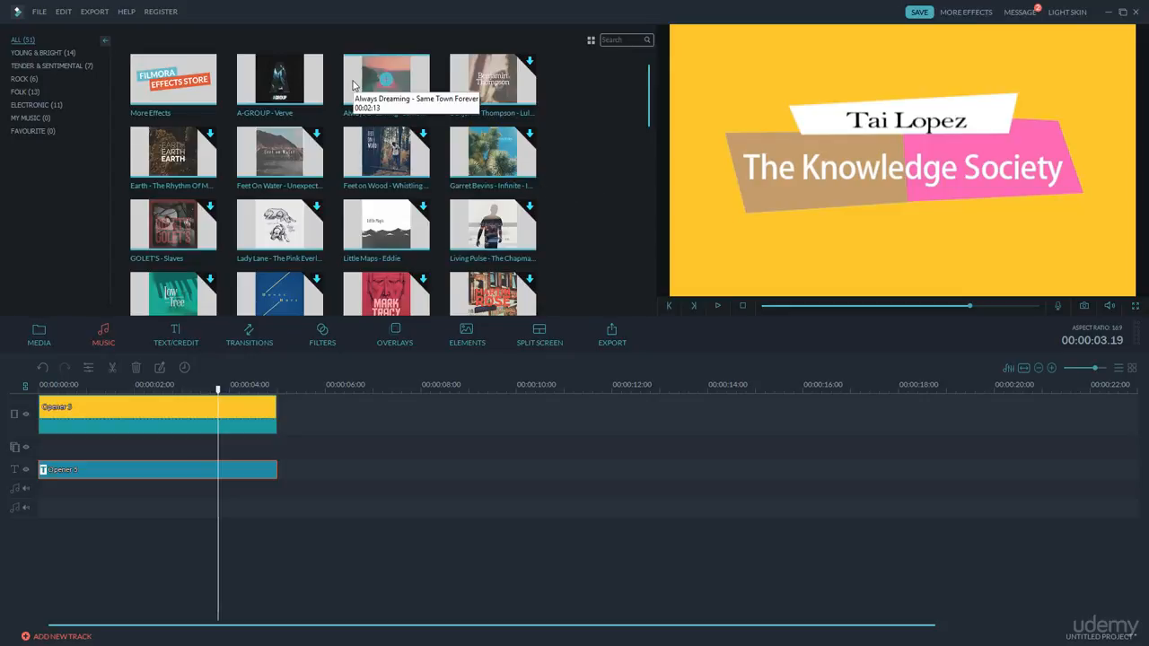
{"action": "left_click_drag", "start_coordinate": [352, 81], "coordinate": [41, 490]}
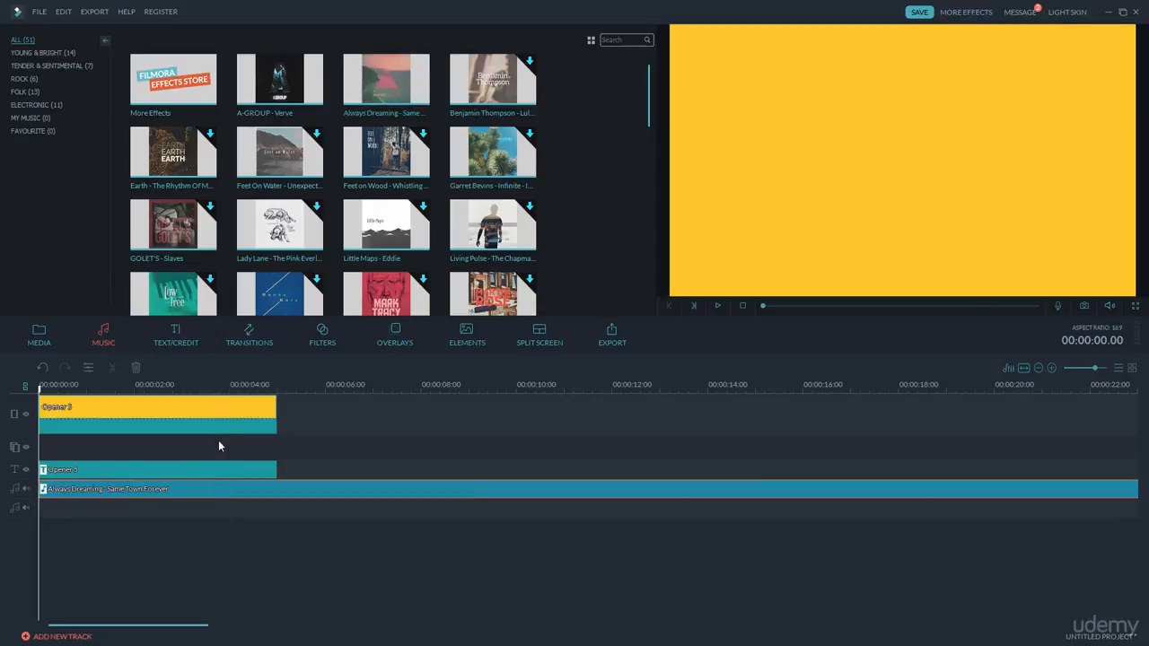
Split the music clip at 00:00:05.17, just past the opener's end, and delete the remaining part
{"action": "left_click", "coordinate": [190, 411]}
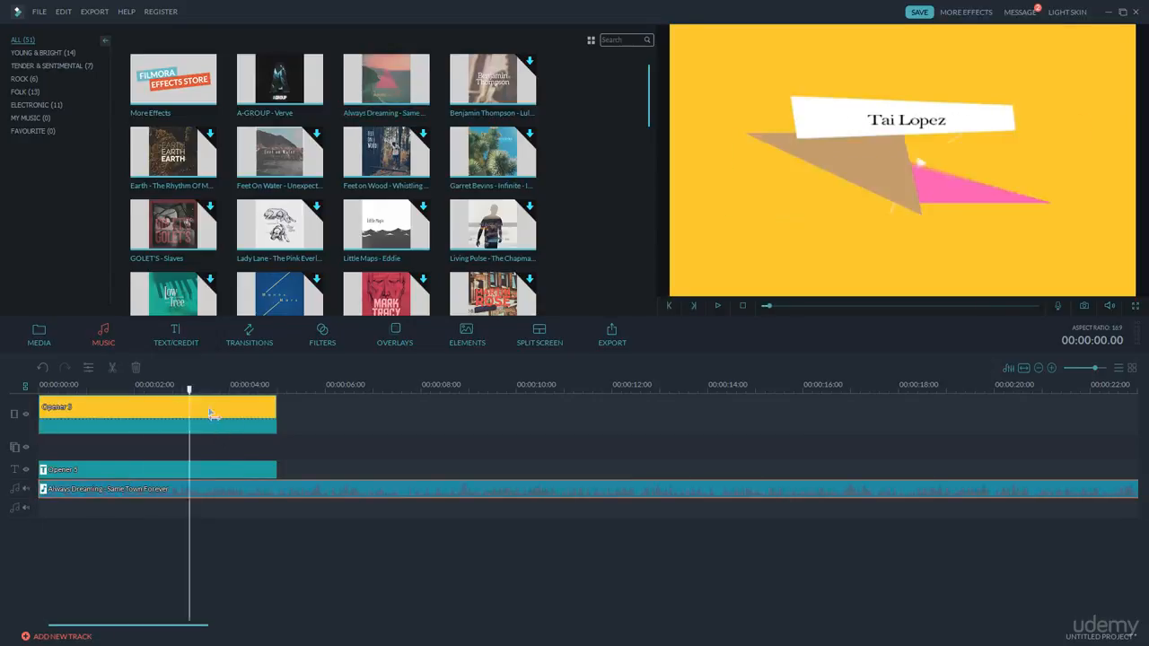
{"action": "left_click_drag", "start_coordinate": [210, 413], "coordinate": [315, 427]}
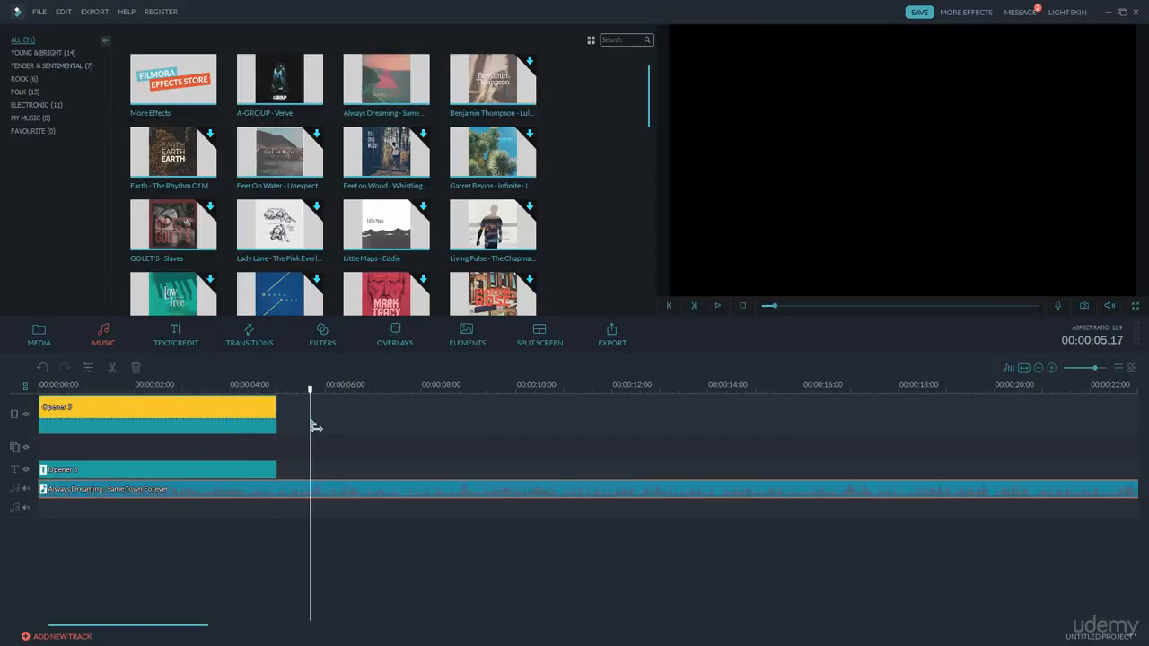
{"action": "right_click", "coordinate": [308, 490]}
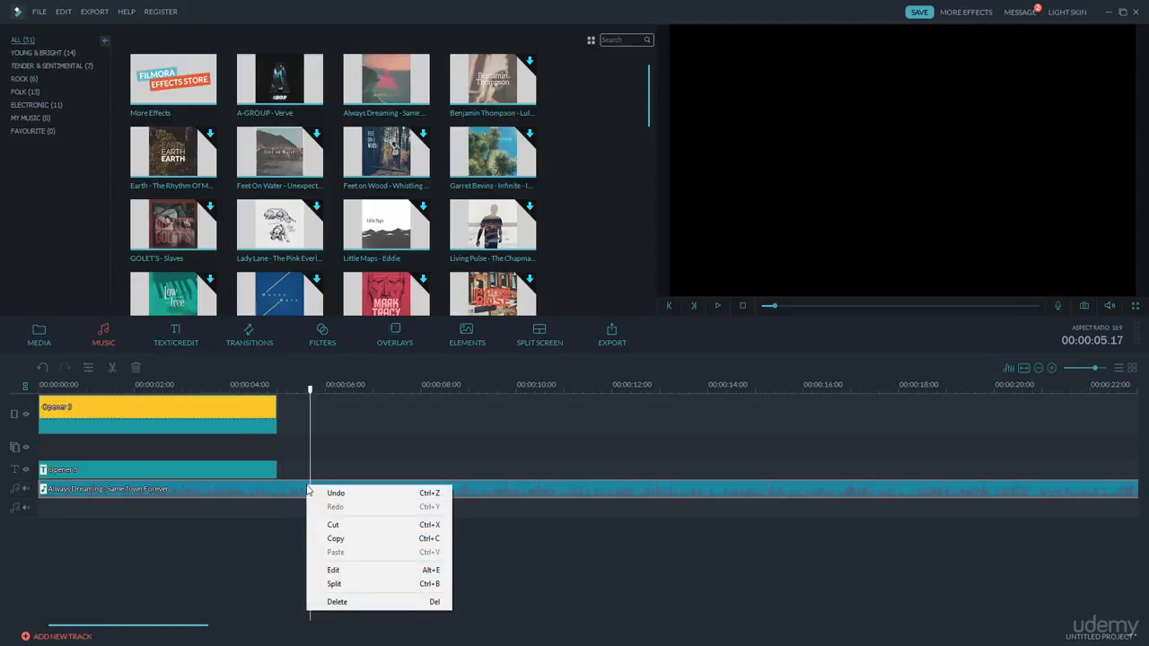
{"action": "left_click", "coordinate": [334, 584]}
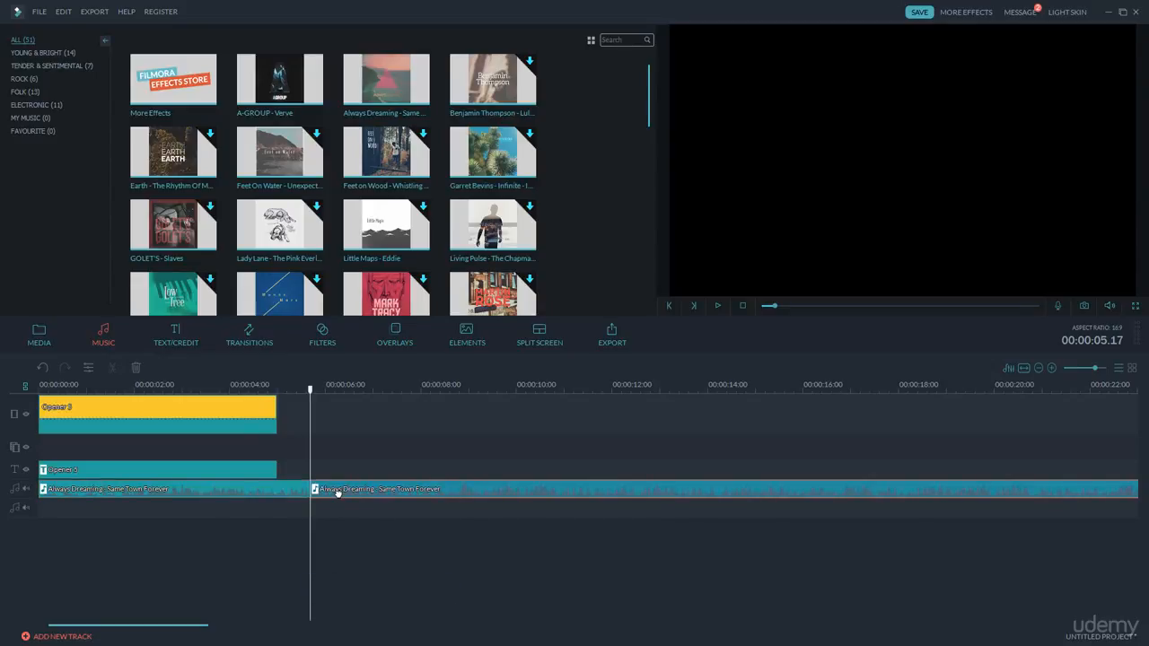
{"action": "key", "text": "Delete"}
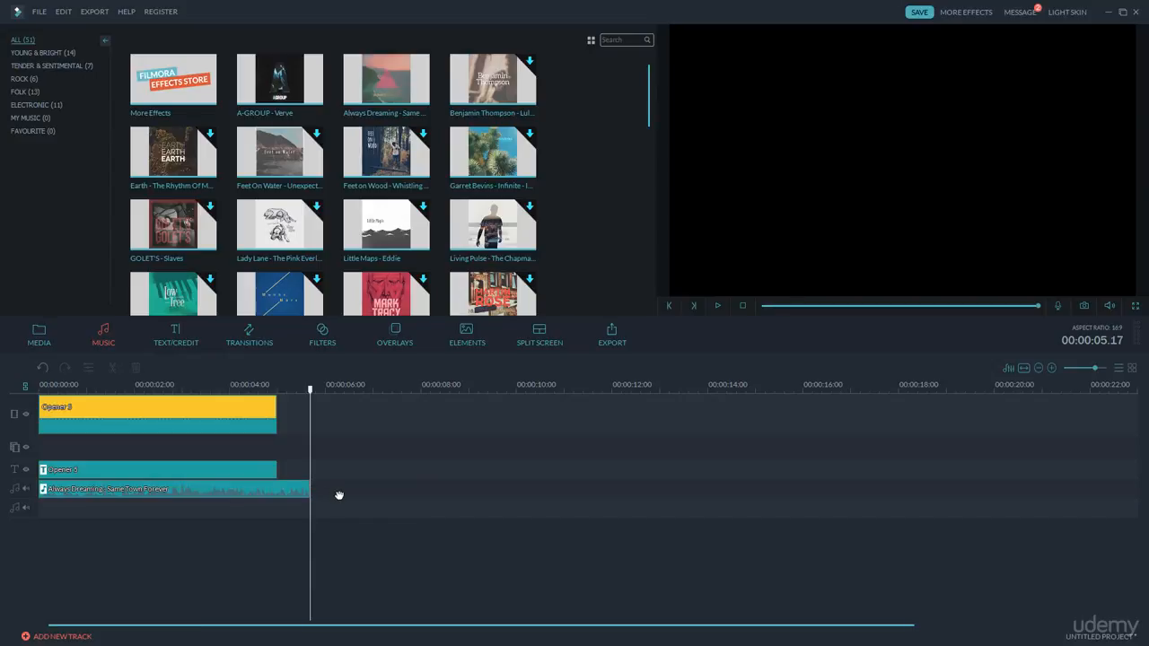
Set the fade-out of the trimmed music clip to its maximum and confirm the audio settings
{"action": "left_click", "coordinate": [293, 489]}
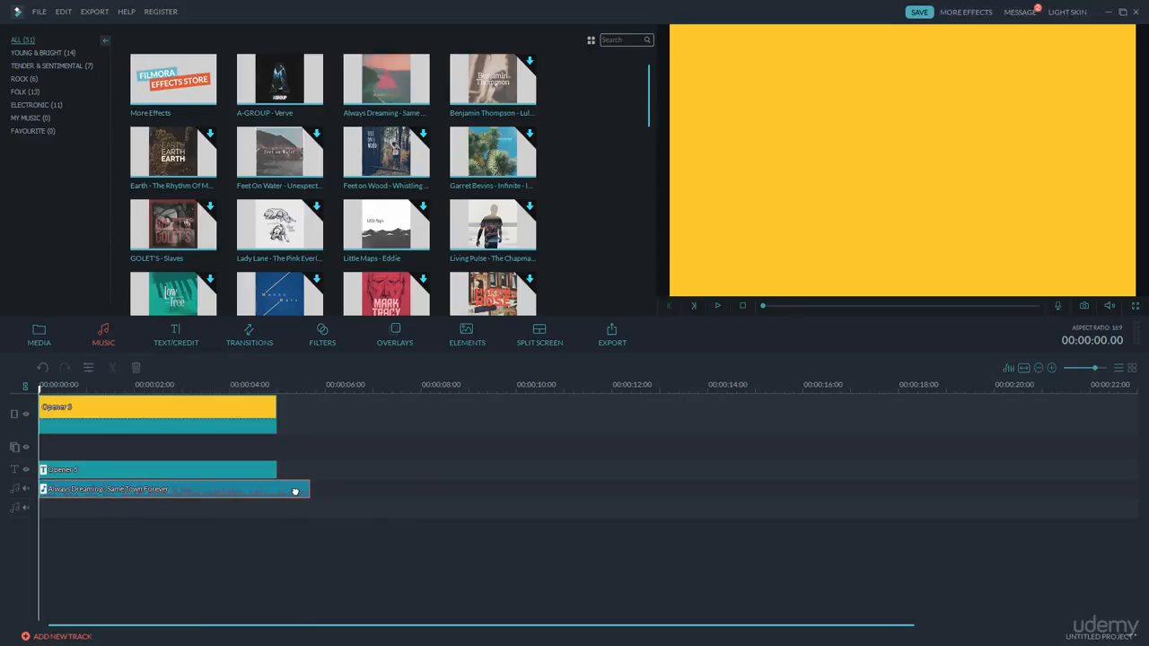
{"action": "double_click", "coordinate": [294, 491]}
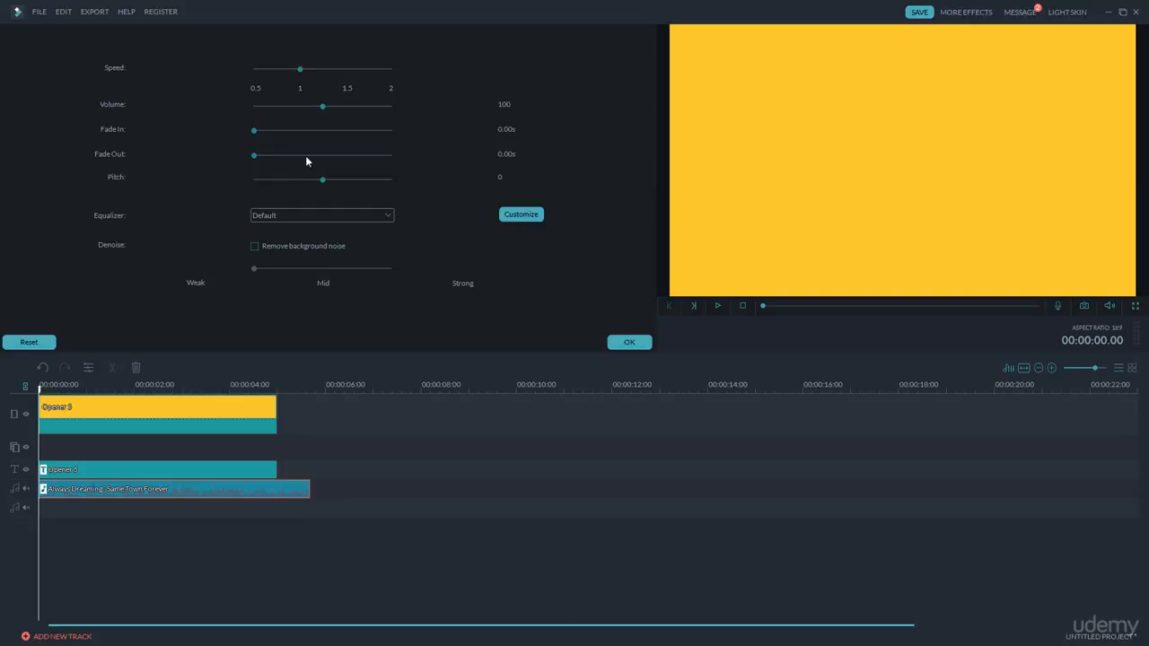
{"action": "left_click_drag", "start_coordinate": [255, 160], "coordinate": [400, 162]}
{"action": "left_click", "coordinate": [629, 343]}
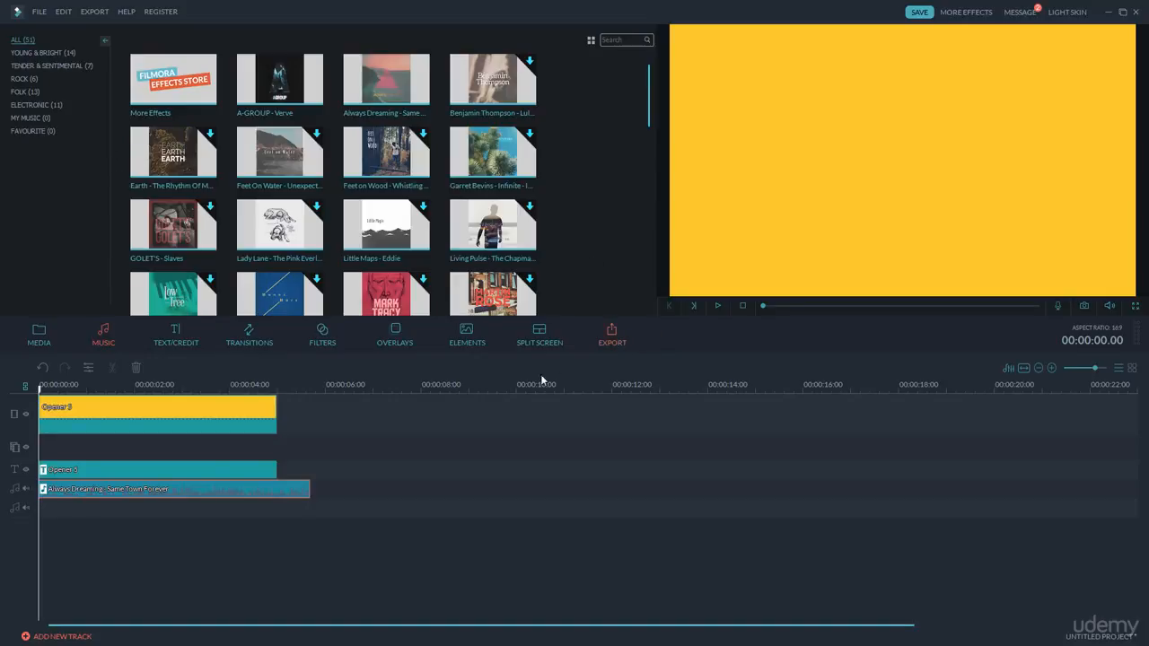
Place the "8 Ways To Not Waste Time And Procrastinate" video directly after the opener and play the sequence from the beginning
{"action": "left_click", "coordinate": [44, 335]}
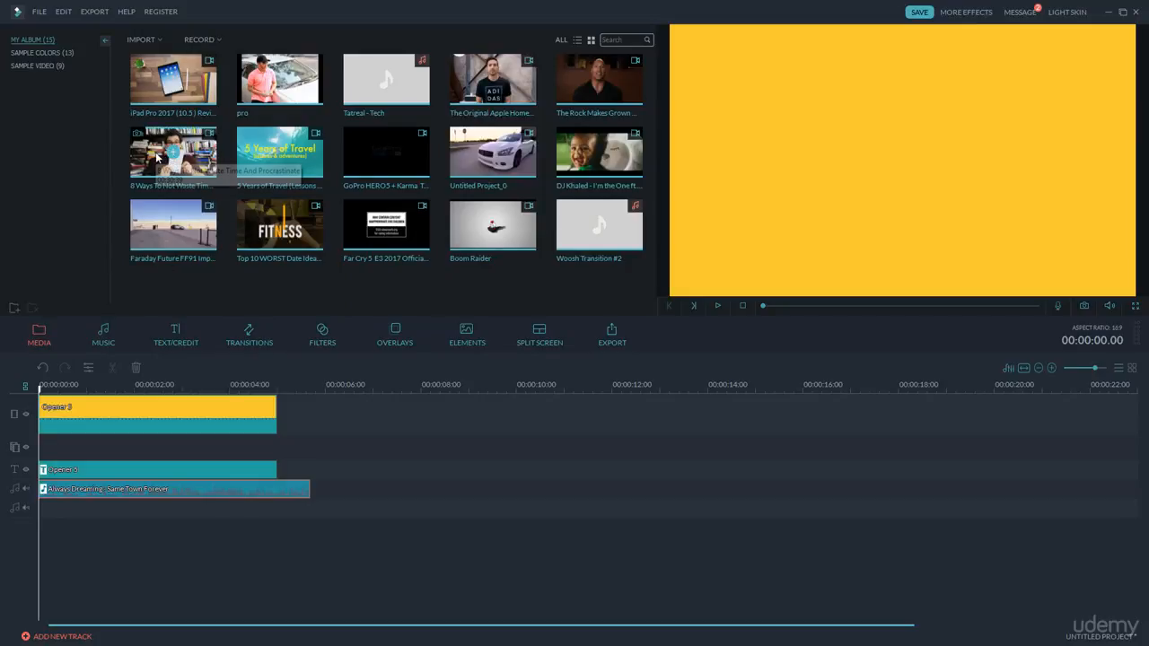
{"action": "left_click_drag", "start_coordinate": [160, 157], "coordinate": [282, 391]}
{"action": "left_click_drag", "start_coordinate": [186, 389], "coordinate": [27, 392]}
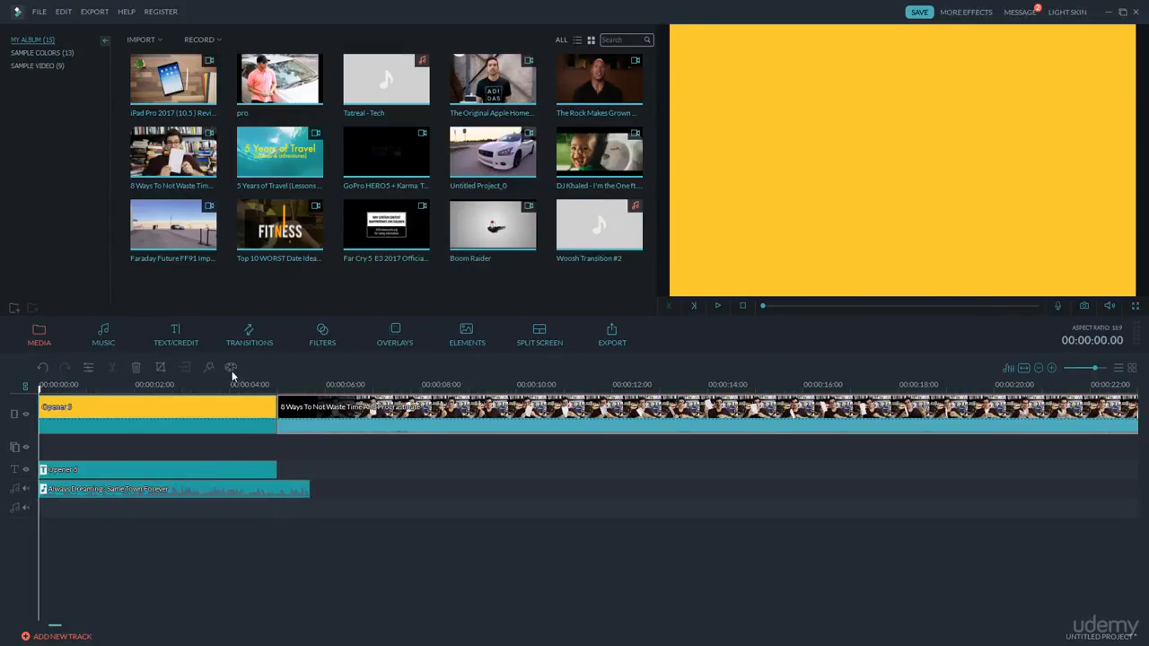
{"action": "left_click", "coordinate": [716, 307]}
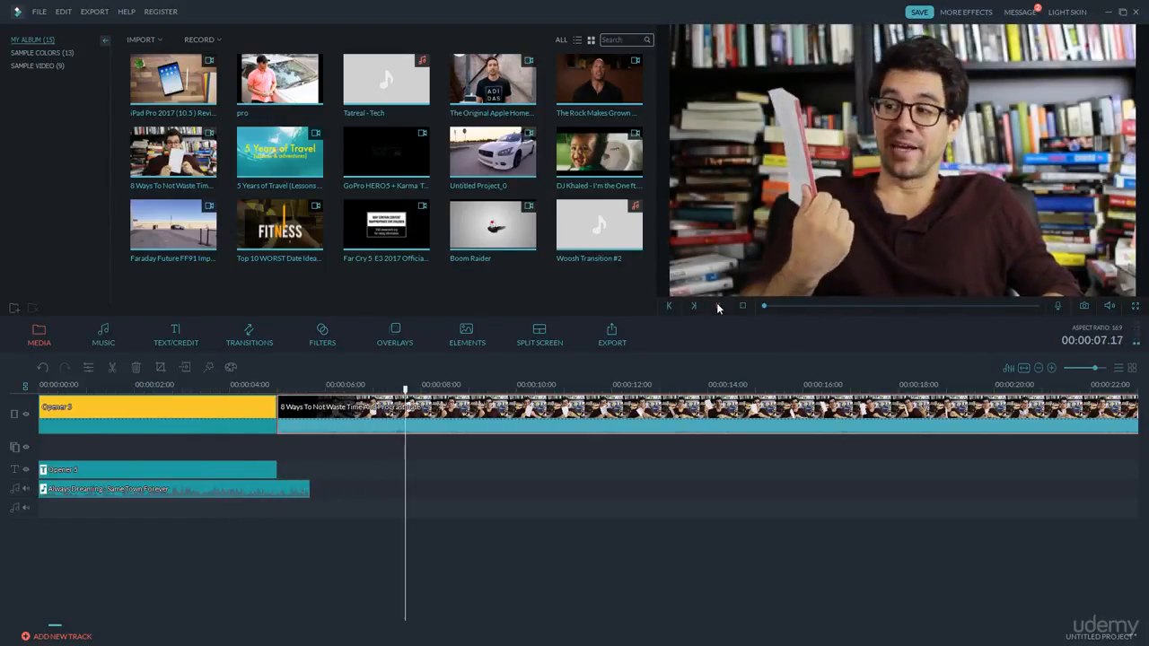
{"action": "left_click", "coordinate": [716, 305]}
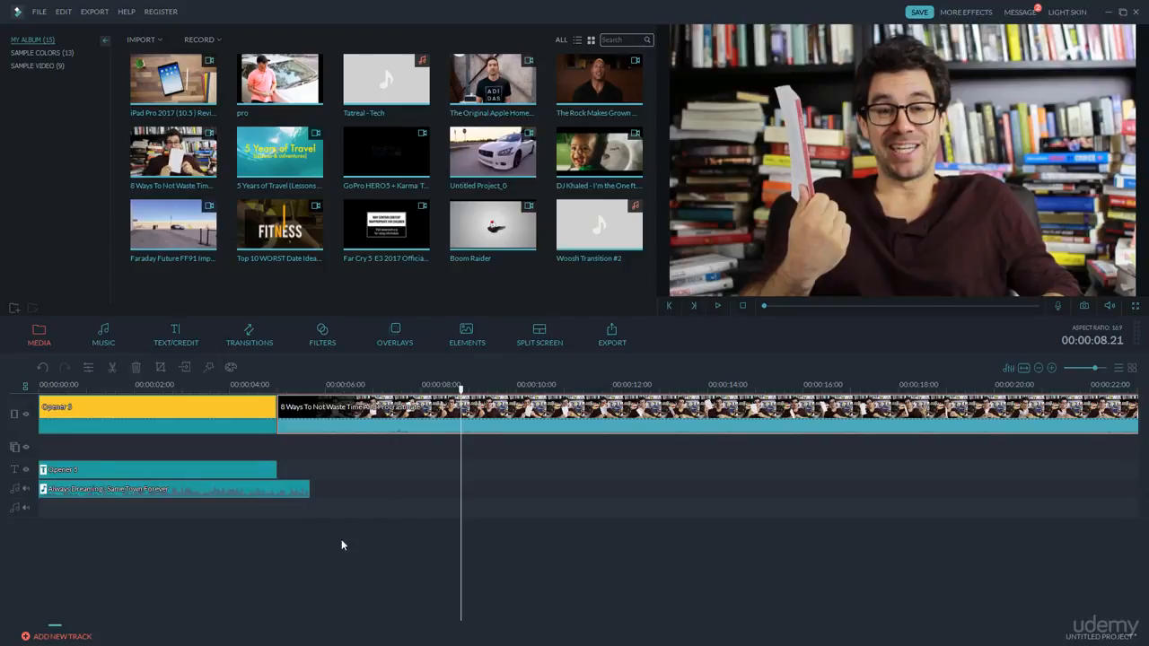
Browse the available Opener title presets in the text and credit library
{"action": "left_click", "coordinate": [181, 331]}
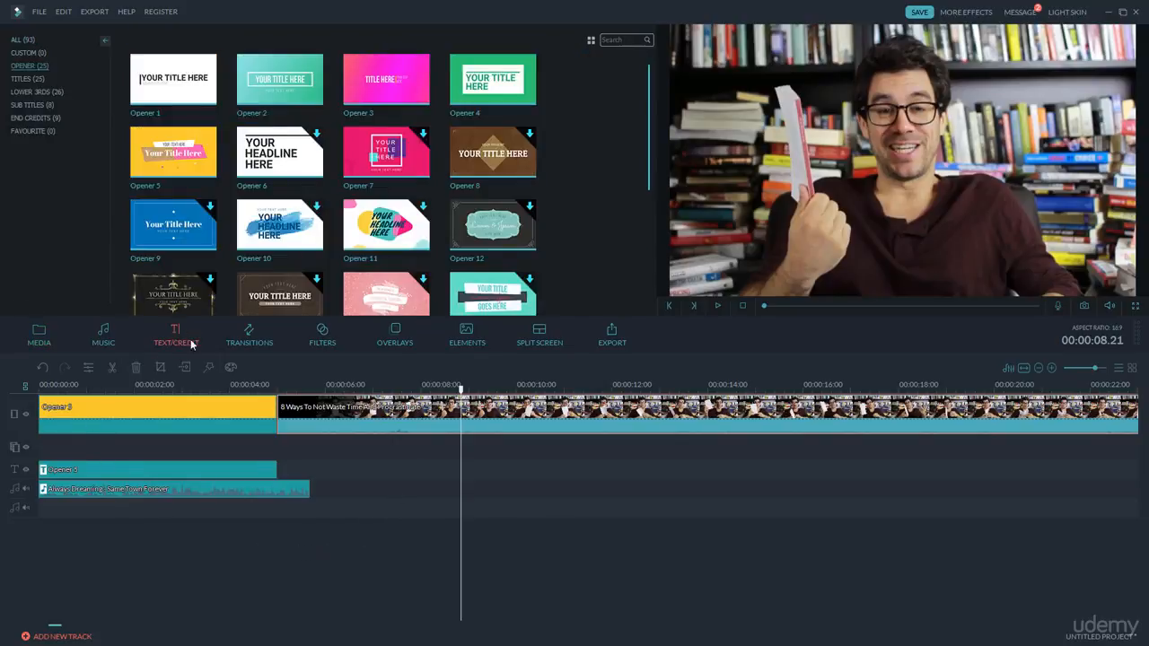
{"action": "left_click", "coordinate": [26, 66]}
{"action": "scroll", "coordinate": [592, 178], "scroll_direction": "down", "scroll_amount": 3}
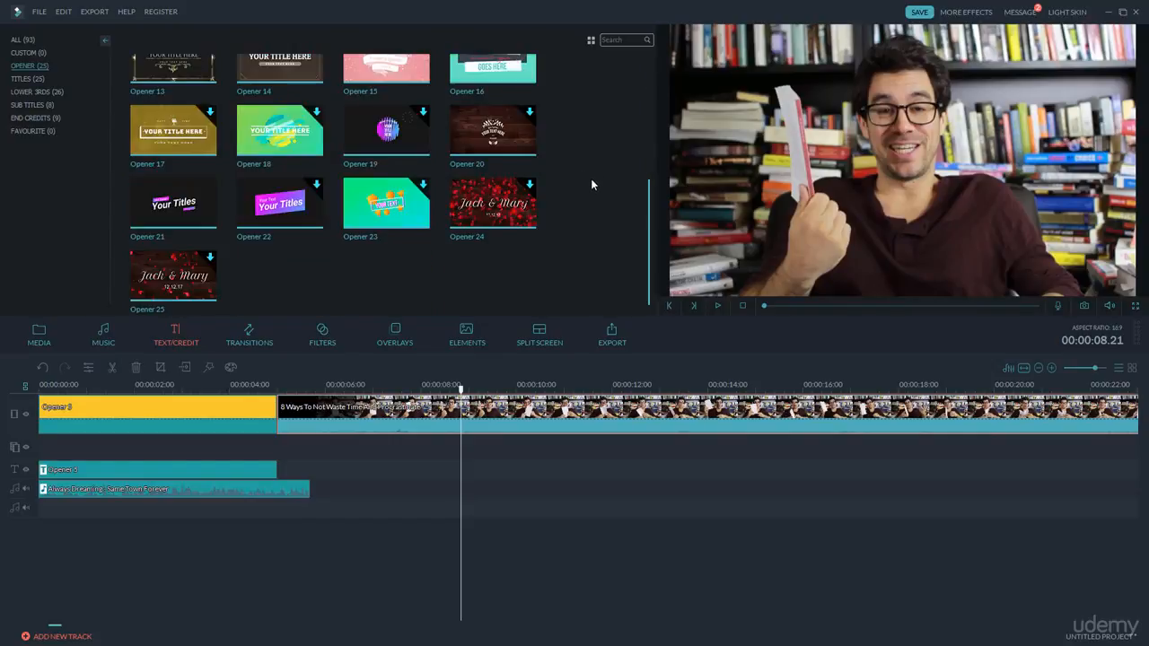
{"action": "scroll", "coordinate": [594, 183], "scroll_direction": "up", "scroll_amount": 3}
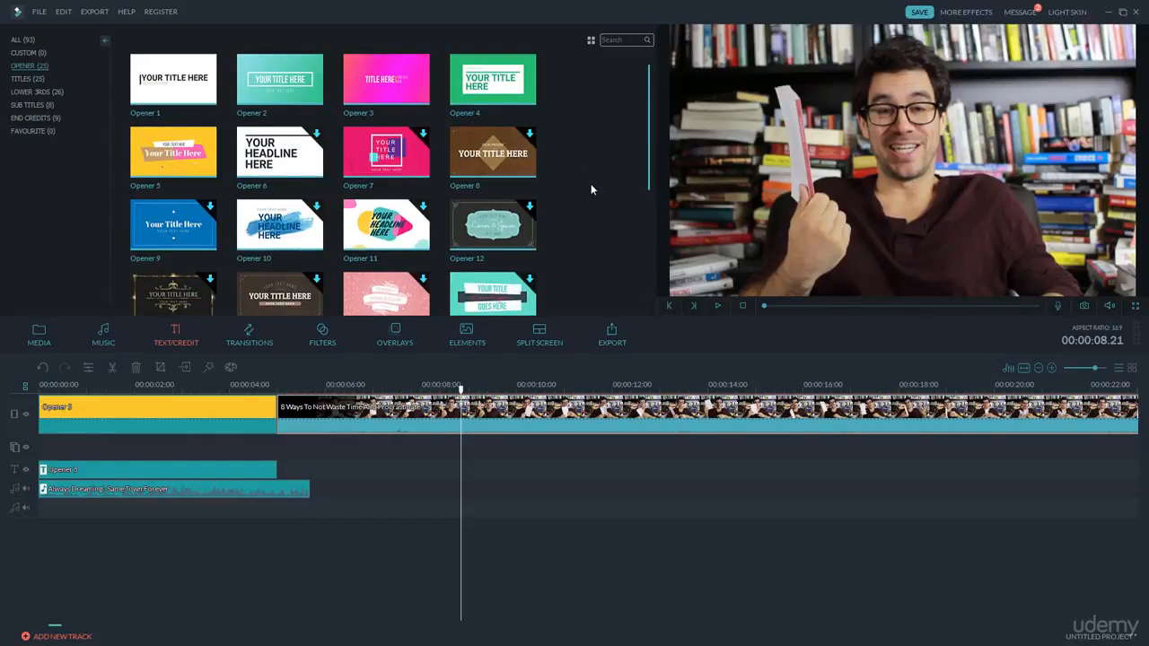